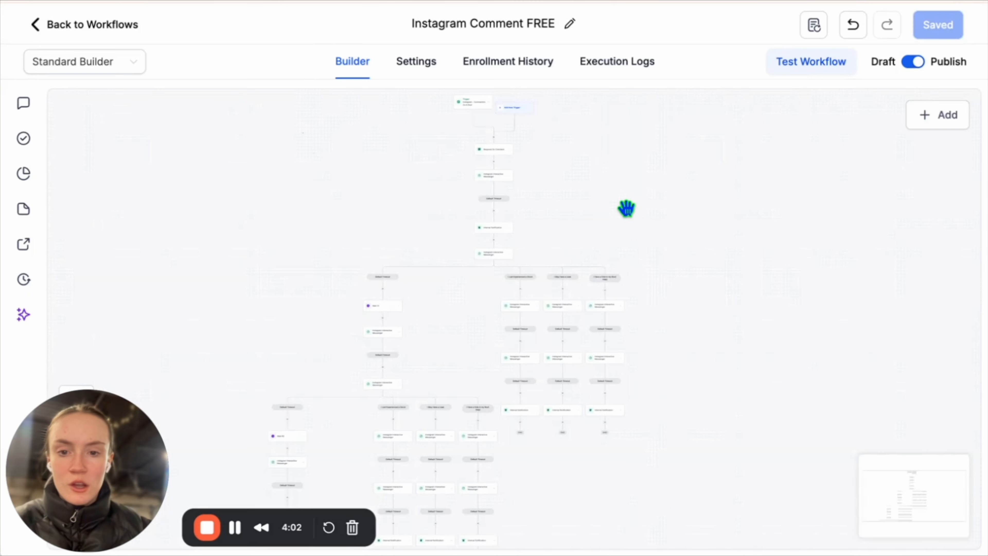
Zoom around the finished Instagram Comment FREE workflow canvas to review it.
scroll(626, 362, "down", 3)
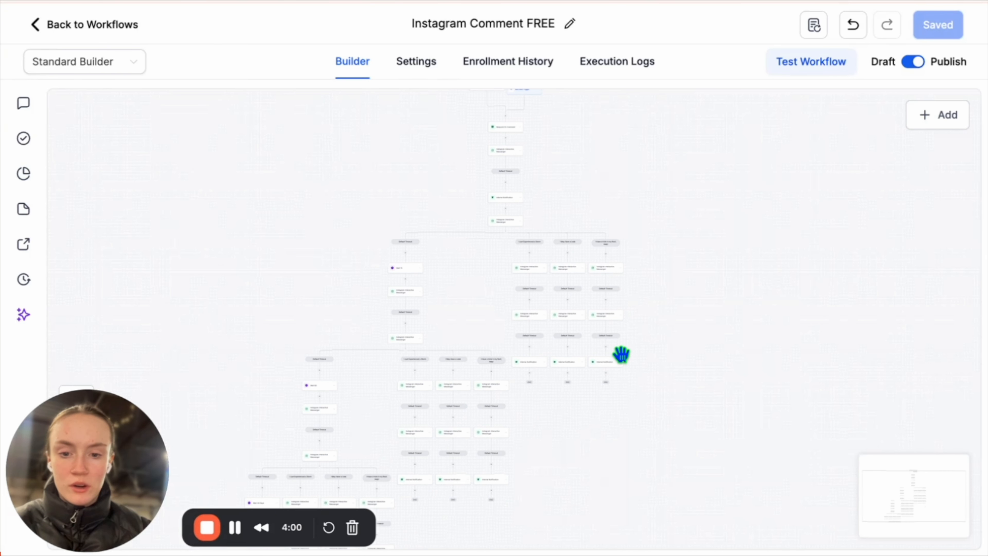
scroll(621, 355, "up", 2)
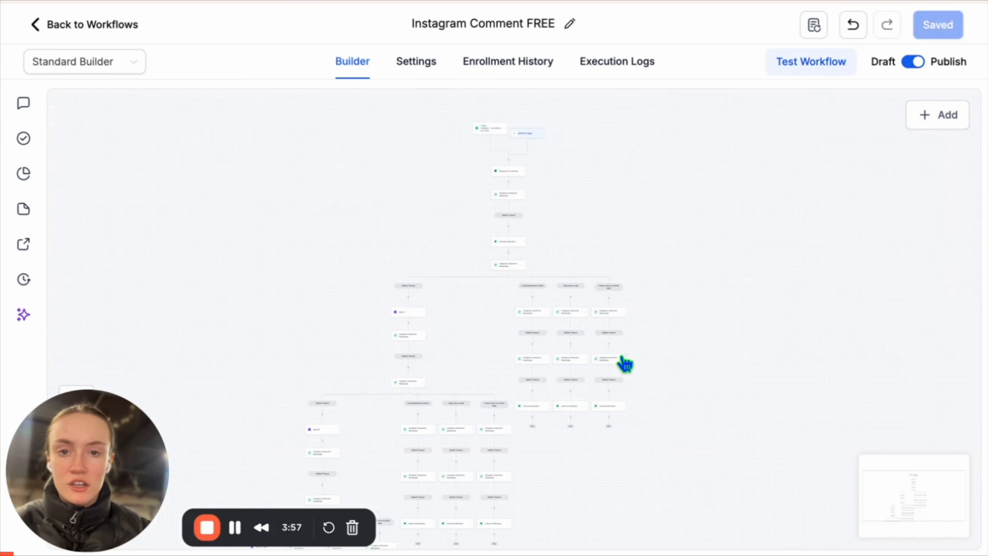
scroll(623, 356, "down", 1)
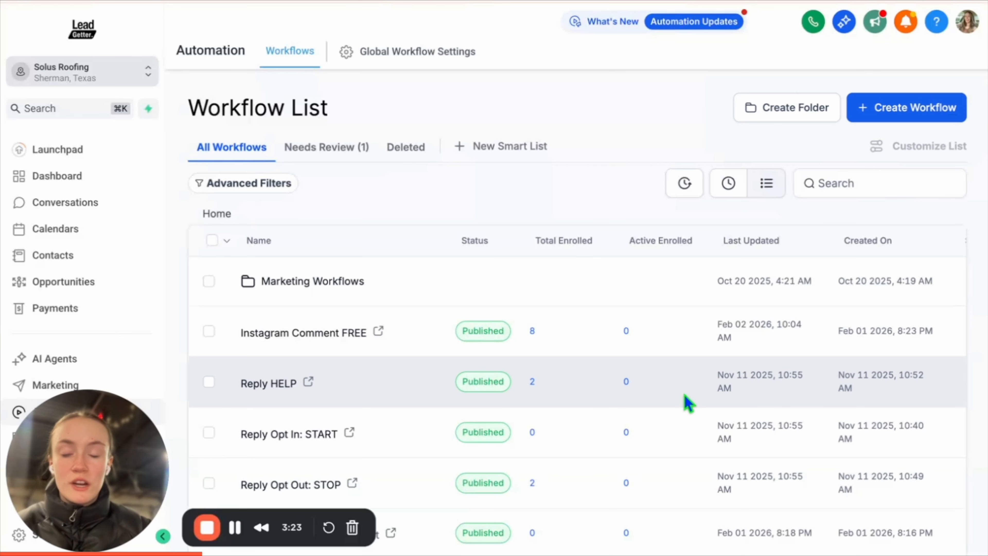
Create a workflow from the 'Recipe - Instagram comment automation' template found by searching 'instagram'.
left_click(910, 108)
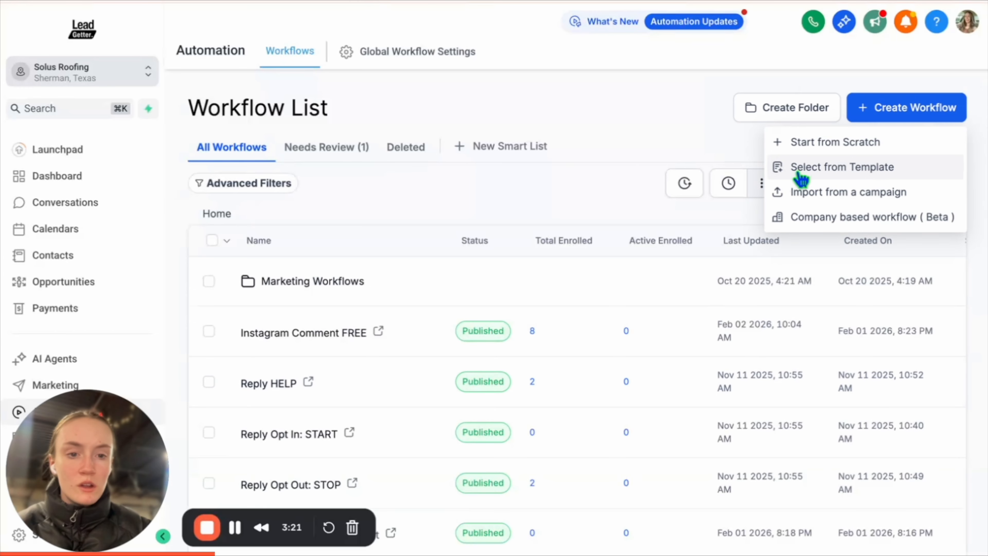
left_click(797, 174)
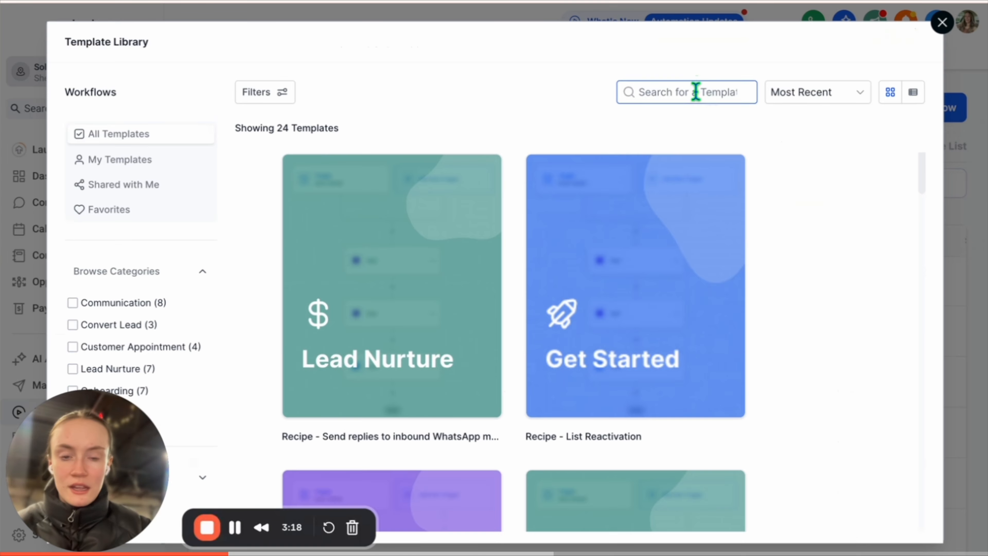
left_click(697, 92)
type("instagram")
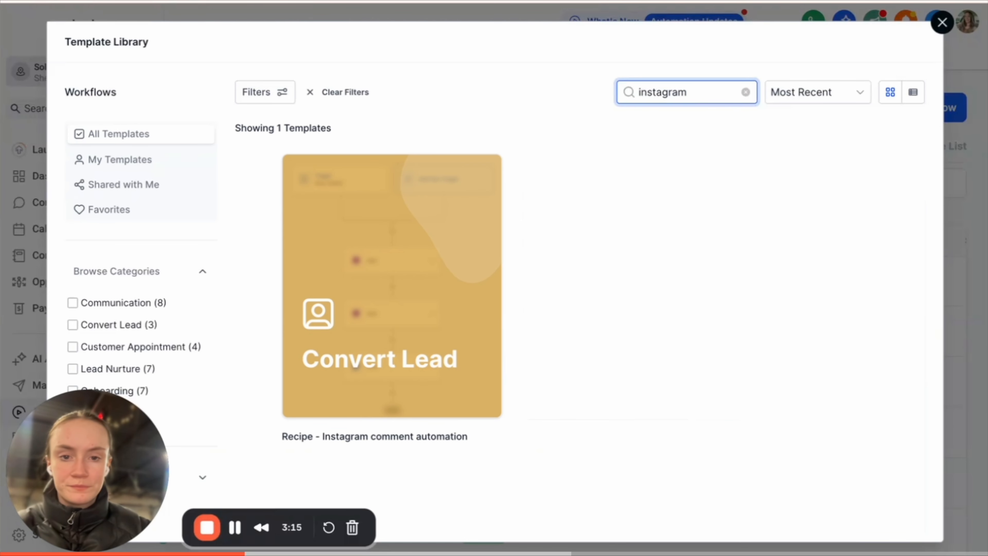
mouse_move(482, 324)
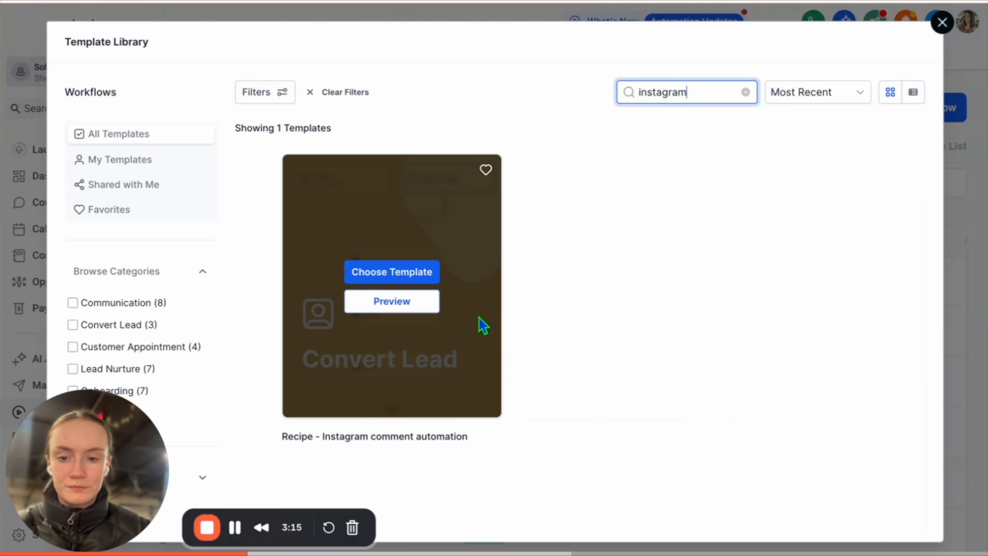
left_click(382, 273)
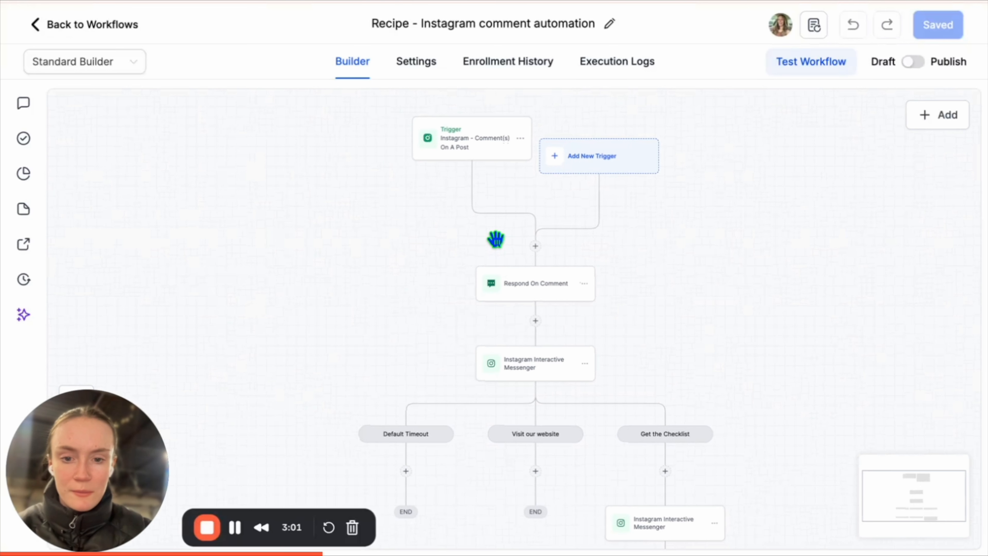
Zoom in and open the Instagram - Comment(s) On A Post trigger's settings.
scroll(496, 239, "up", 4)
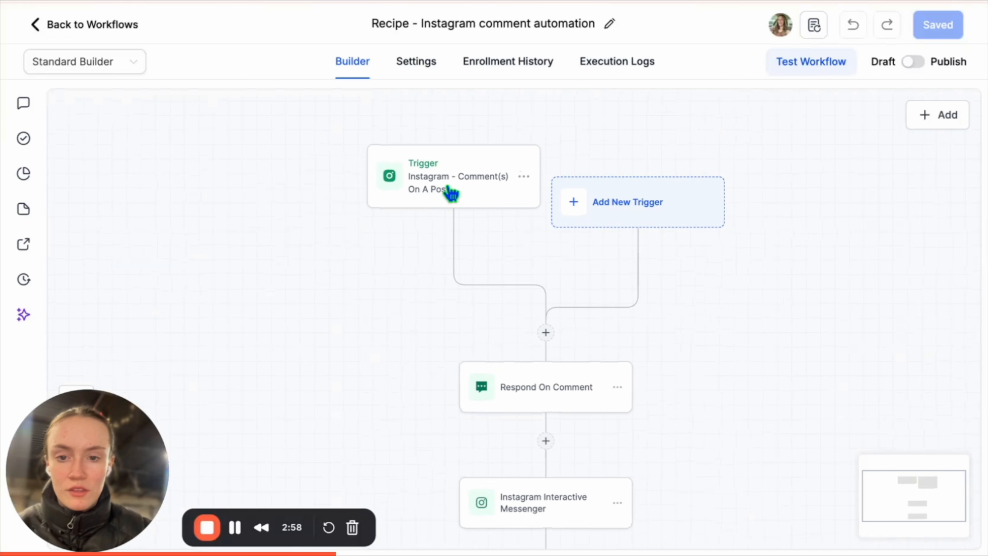
left_click(451, 193)
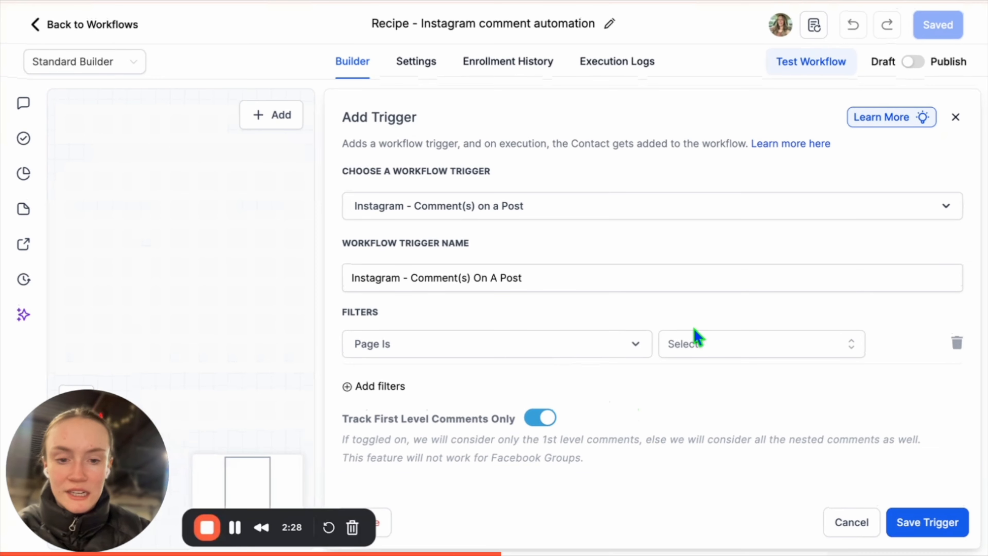
Filter the trigger to the Solus Roofing page and its published 31-Jan-2026 roofing post.
left_click(727, 353)
left_click(721, 417)
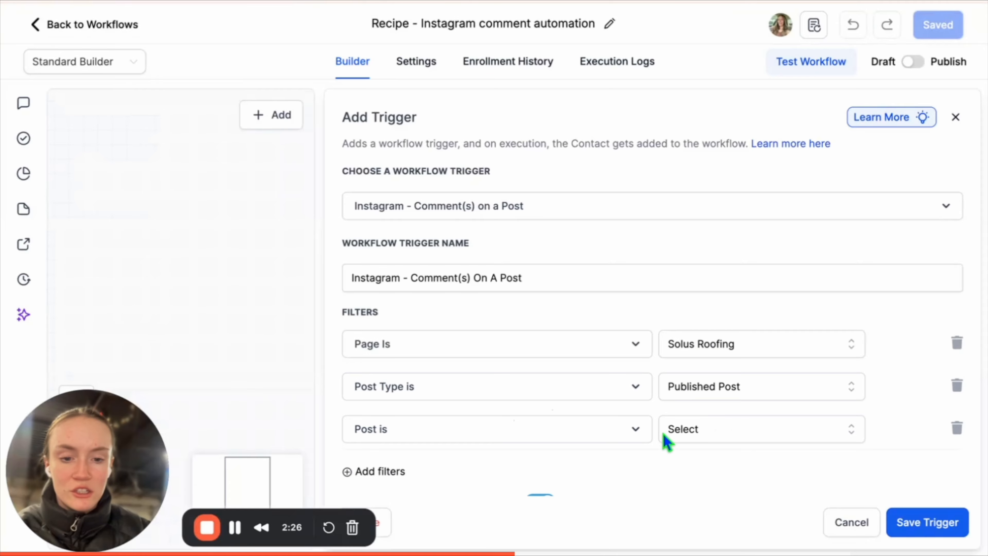
scroll(666, 443, "down", 2)
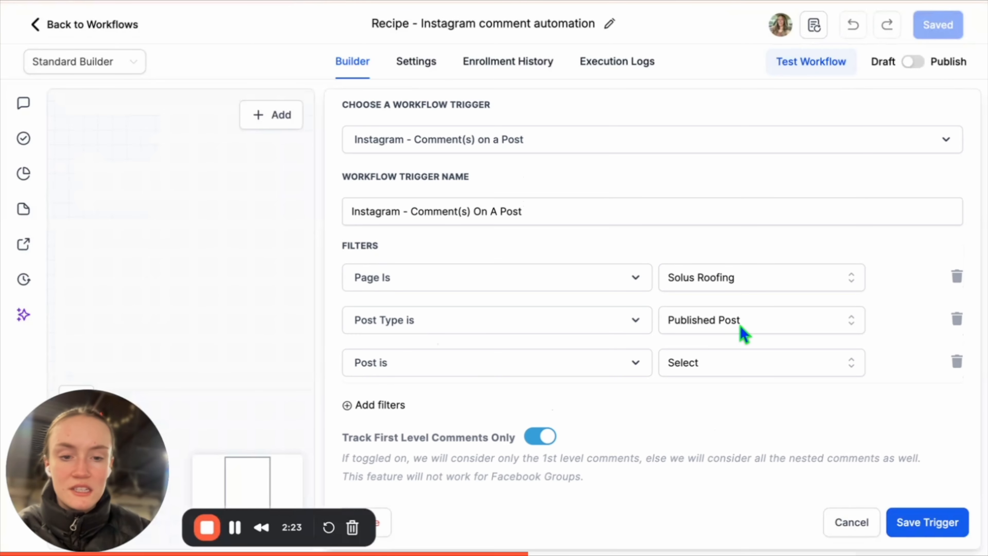
left_click(479, 380)
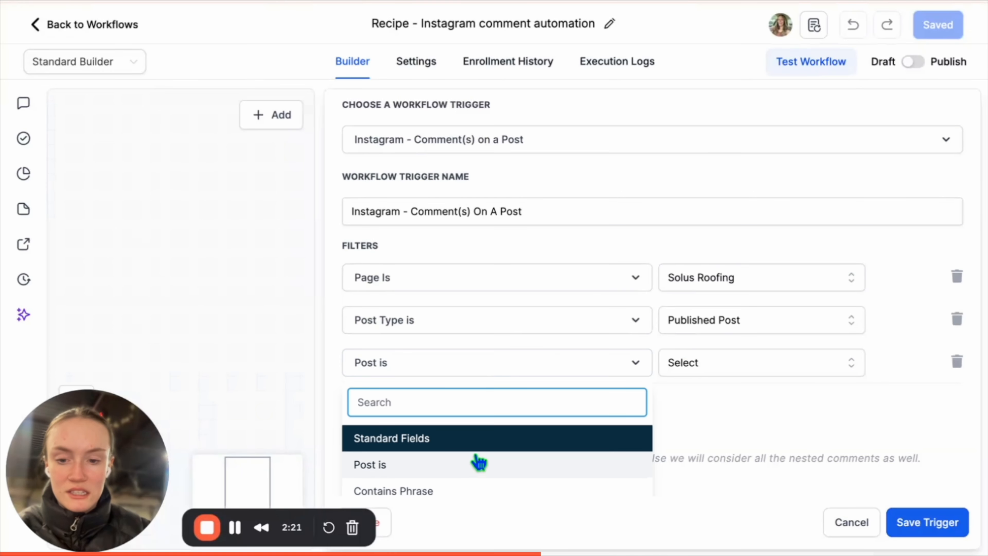
left_click(478, 464)
left_click(717, 368)
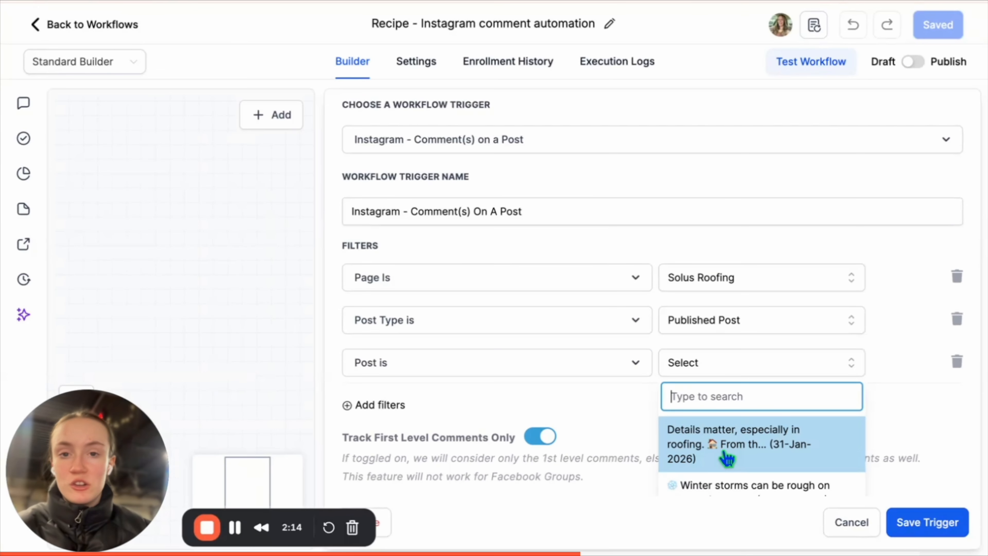
left_click(738, 438)
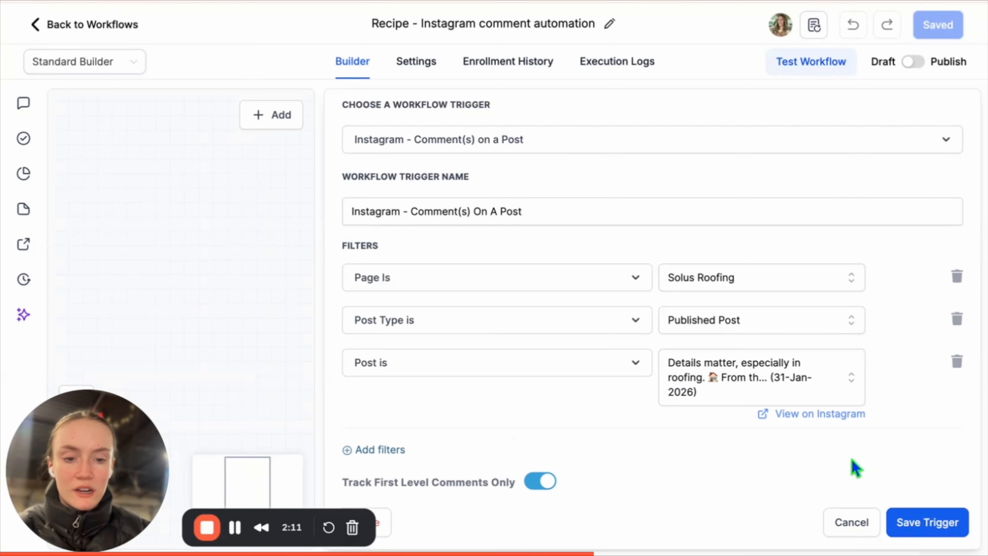
scroll(854, 467, "down", 1)
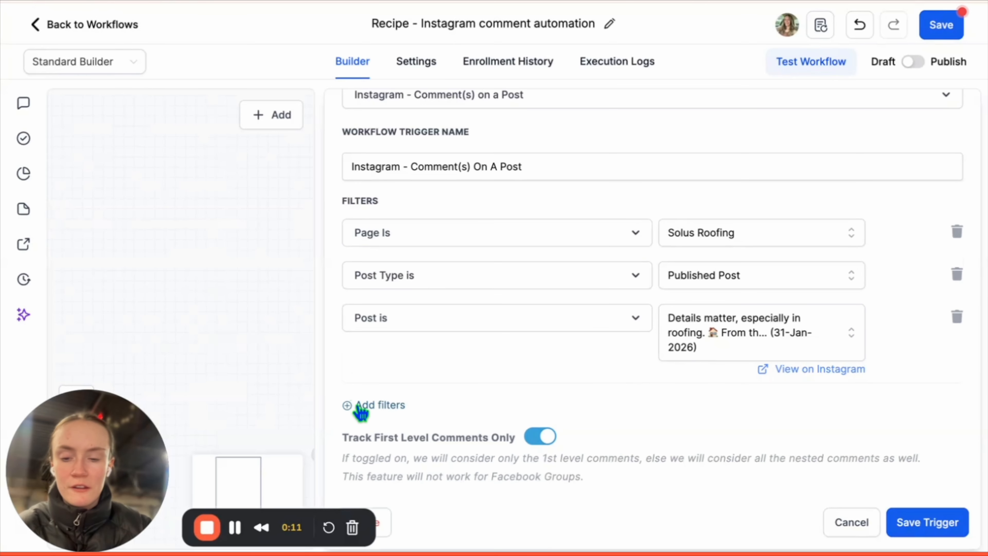
Add an Exact Match filter with the phrases FREE, Free and free.
left_click(352, 406)
left_click(394, 409)
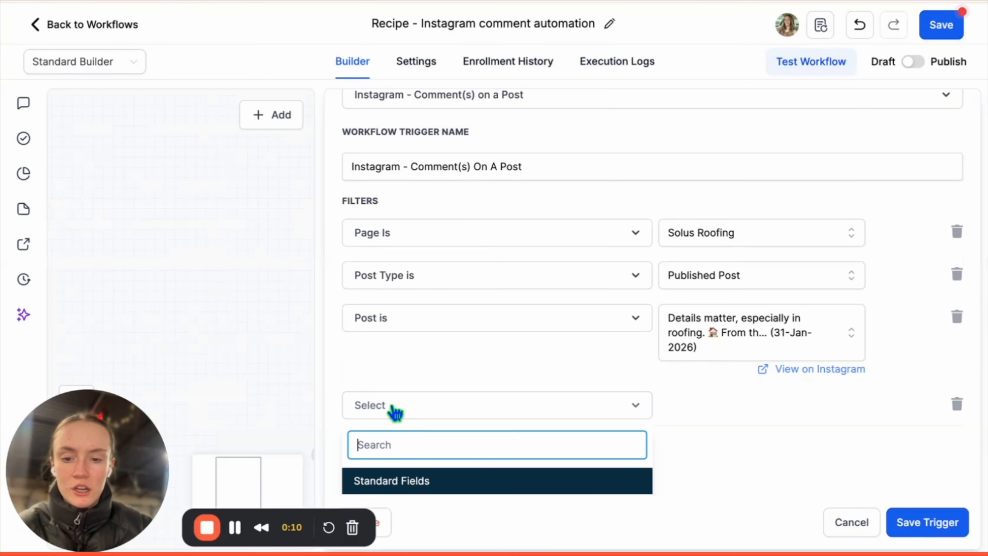
left_click(402, 483)
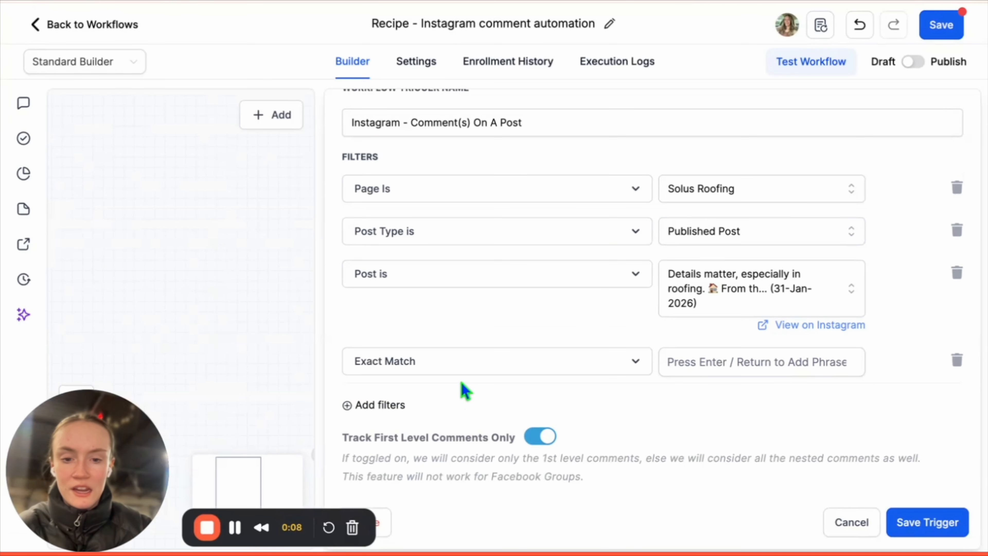
left_click(735, 357)
type("FREE")
key("Return")
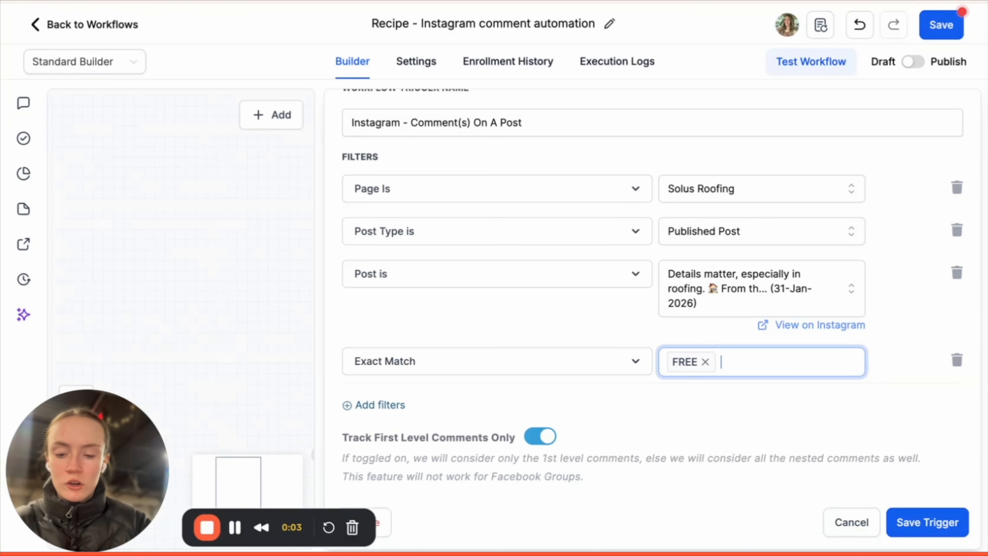
type("Free")
key("Return")
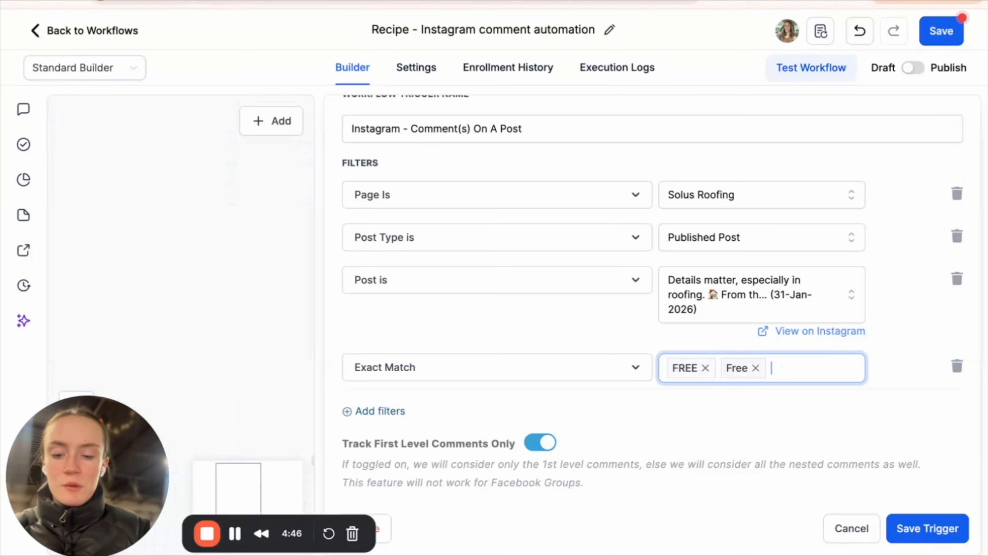
type("free")
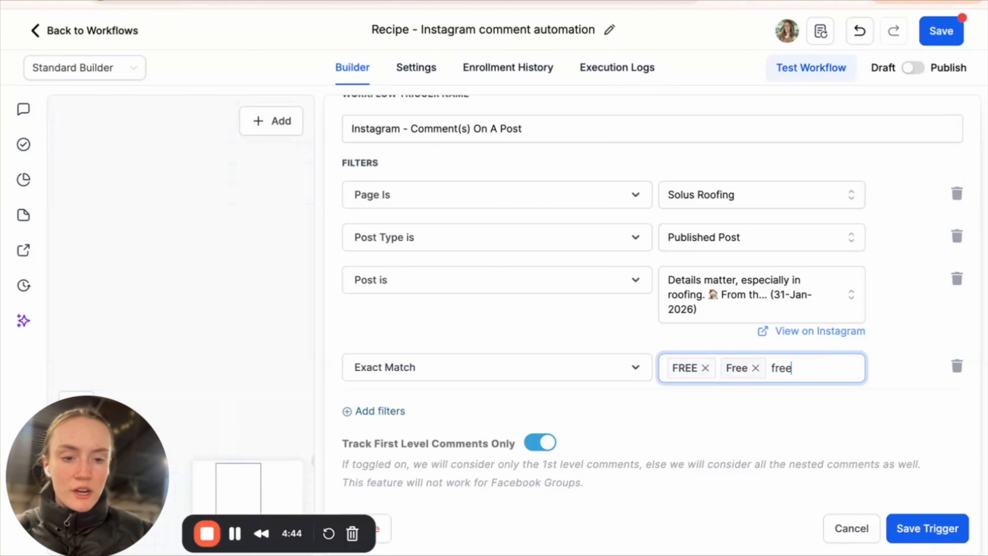
key("Return")
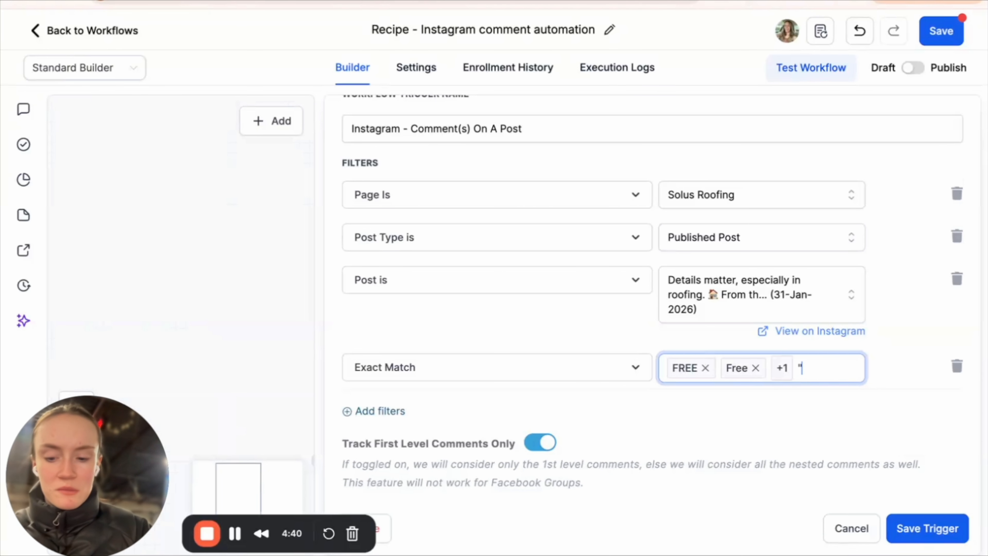
type("\"FREE")
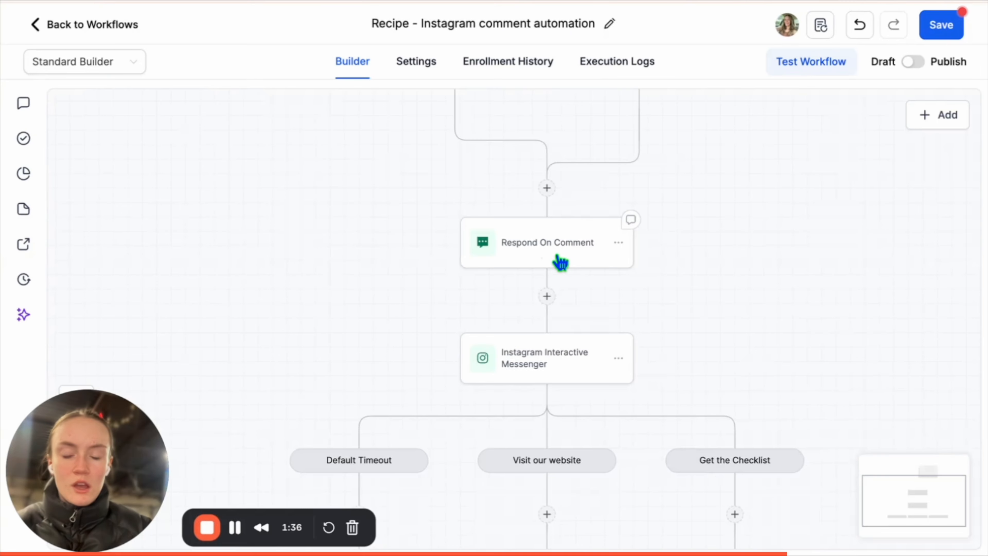
scroll(558, 260, "up", 3)
Delete the second comment reply so only 'Hey, check your DM..!!' remains, and save.
left_click(558, 261)
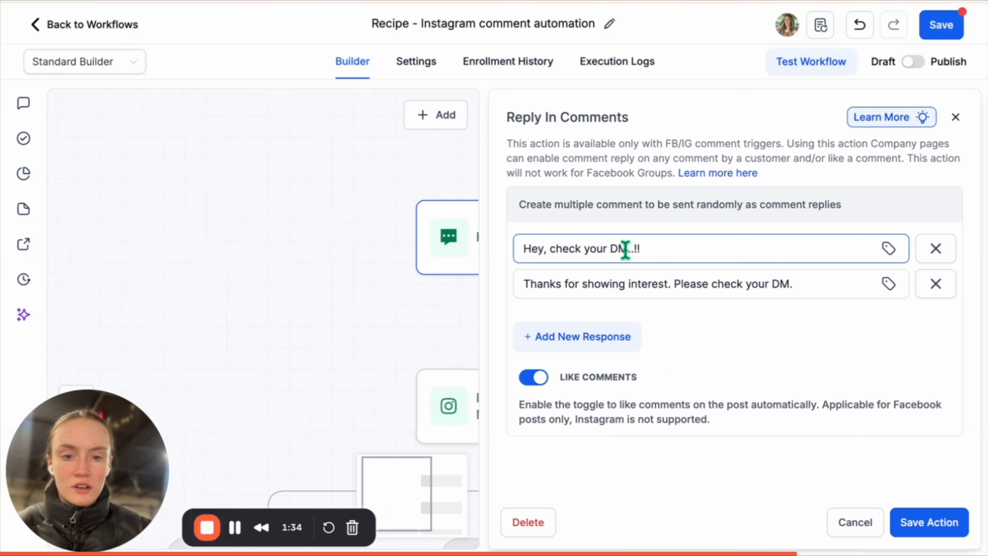
left_click(688, 277)
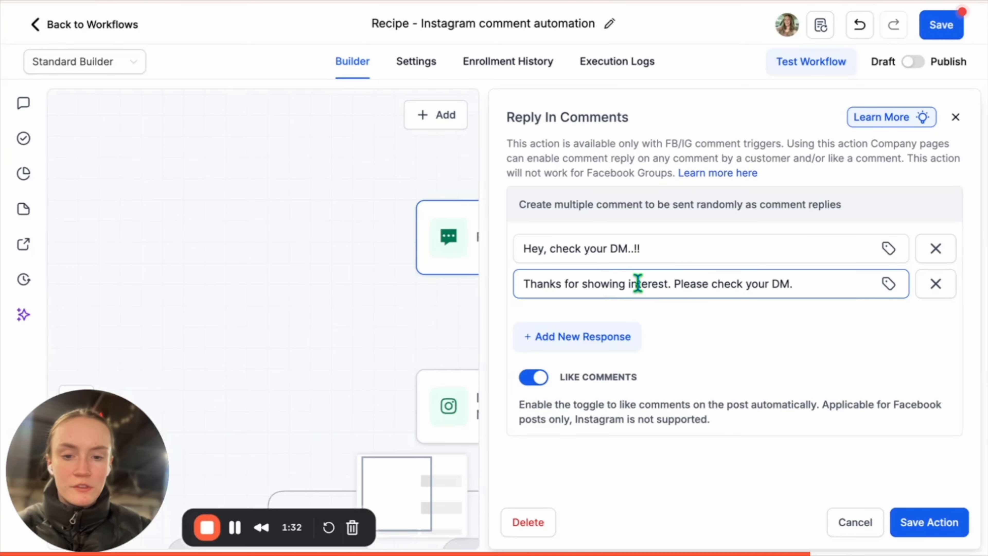
left_click(936, 283)
left_click(639, 248)
triple_click(643, 249)
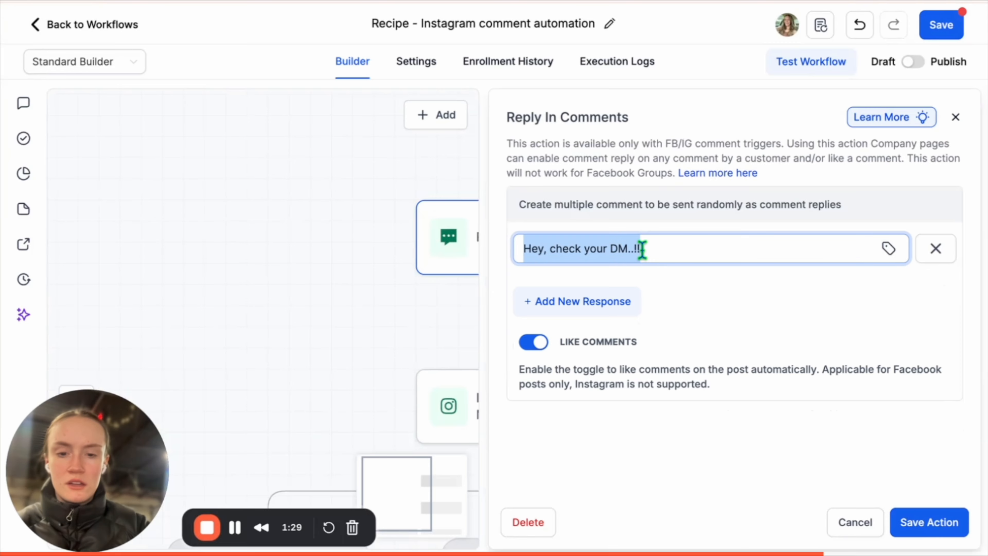
left_click(643, 249)
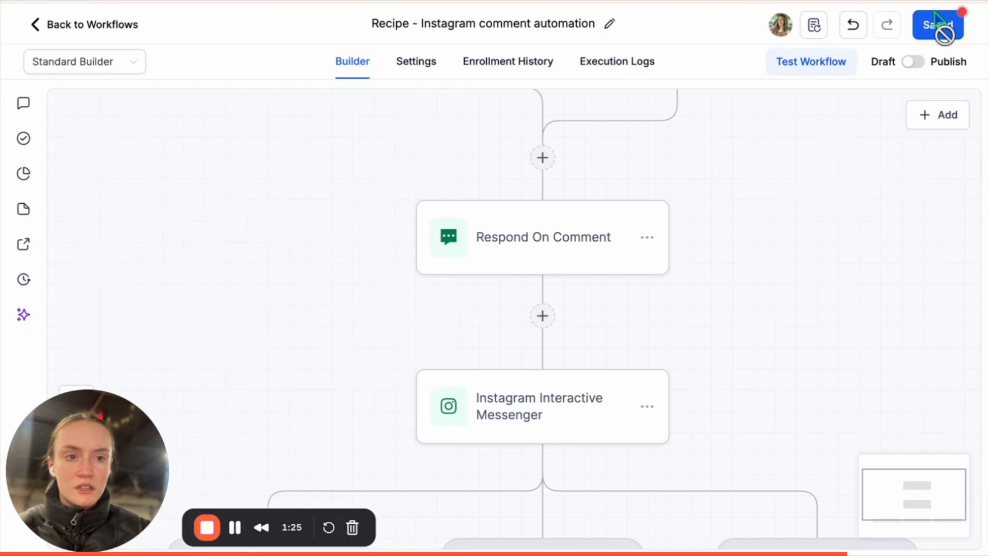
left_click(942, 25)
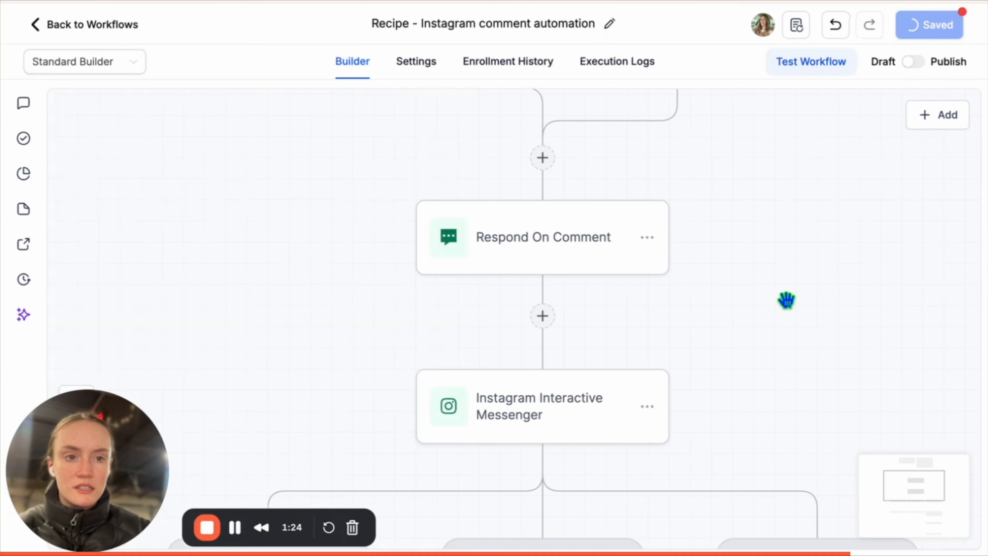
scroll(787, 303, "down", 3)
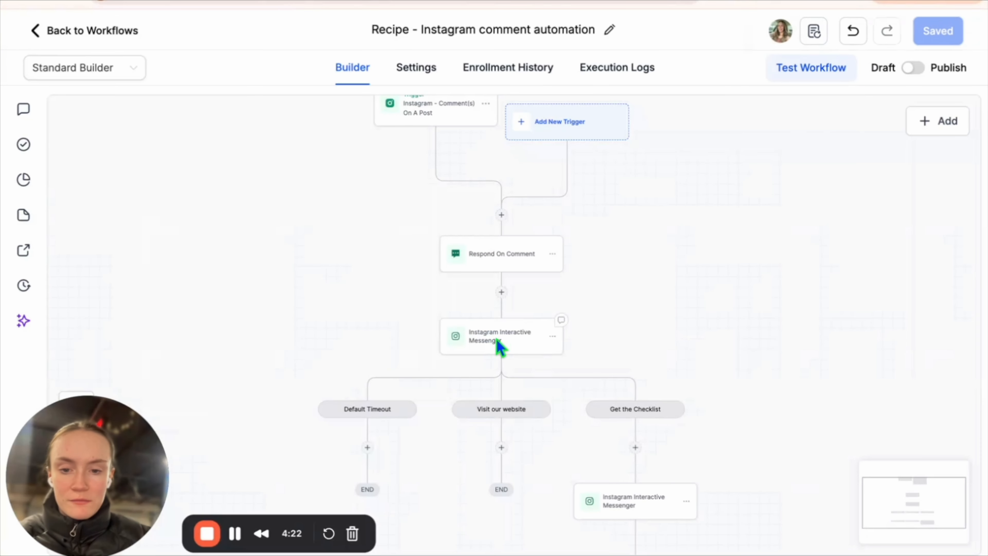
Review the Instagram Interactive Messenger step's zip-code DM message and website button.
left_click(497, 339)
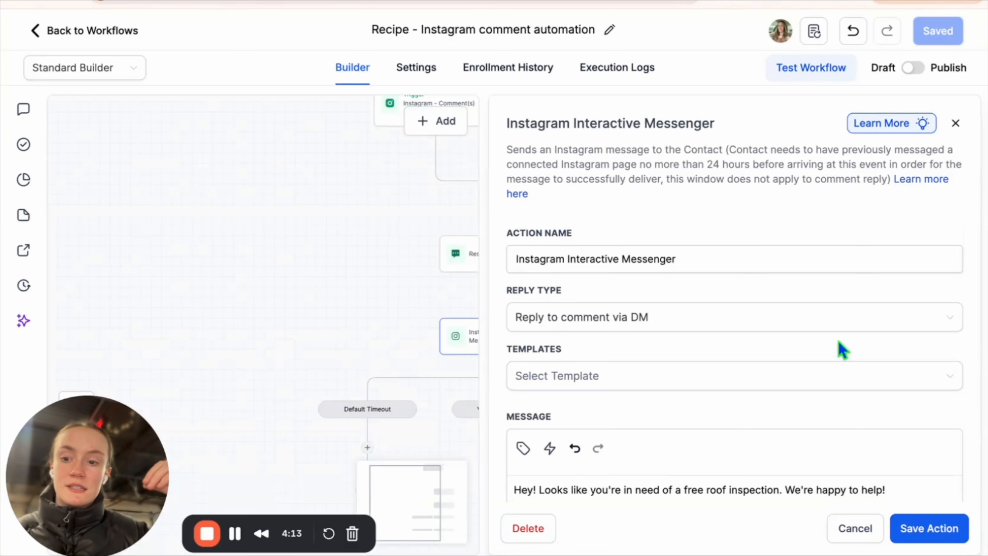
scroll(840, 349, "down", 5)
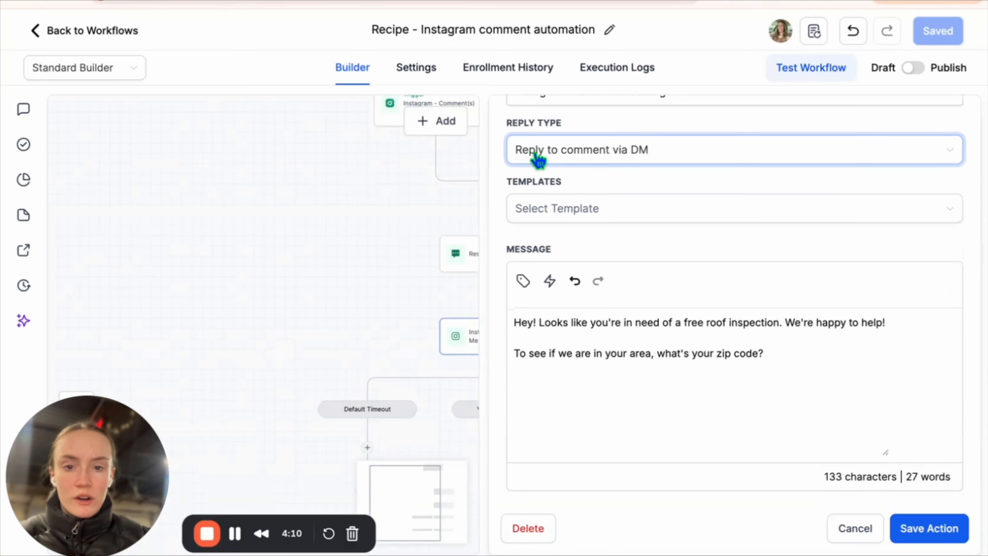
scroll(601, 225, "down", 2)
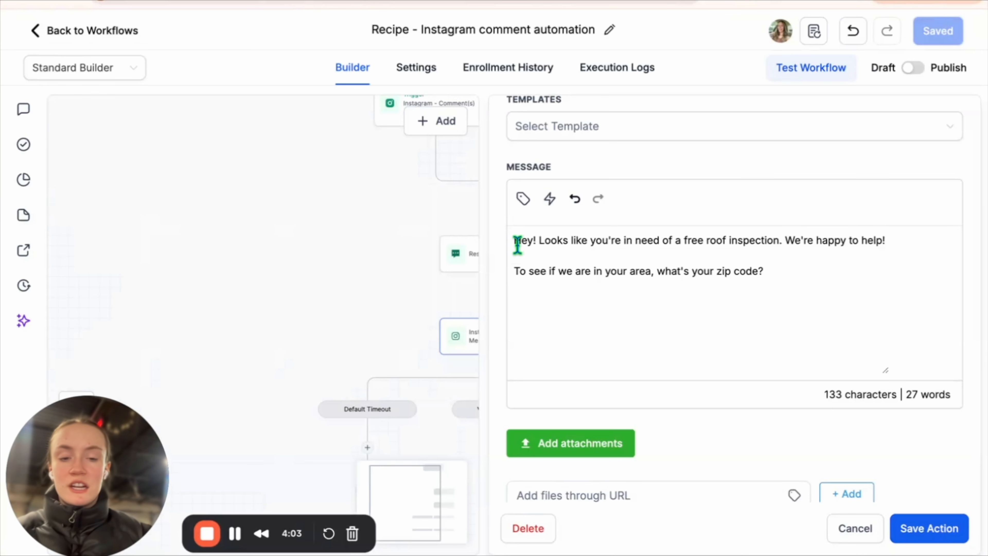
left_click(841, 269)
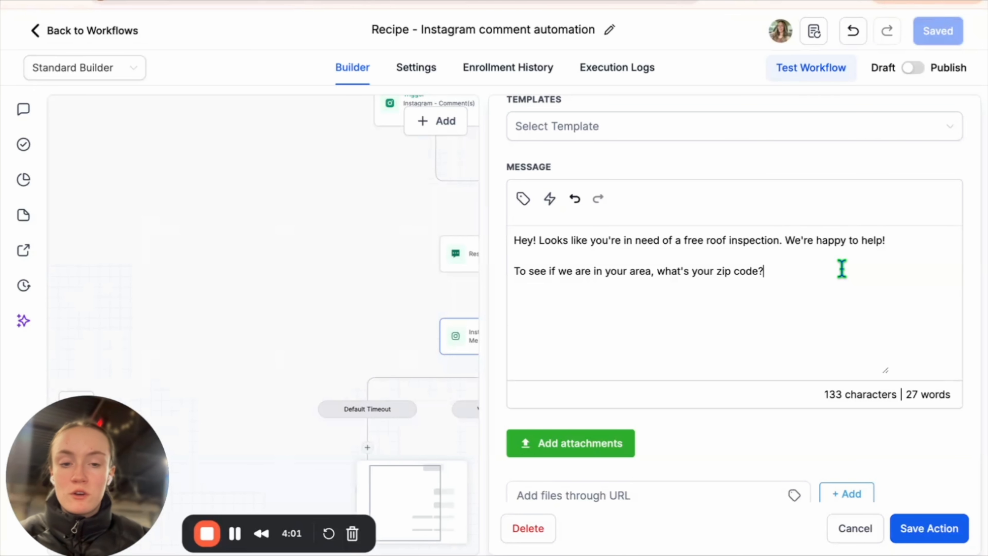
scroll(829, 362, "up", 2)
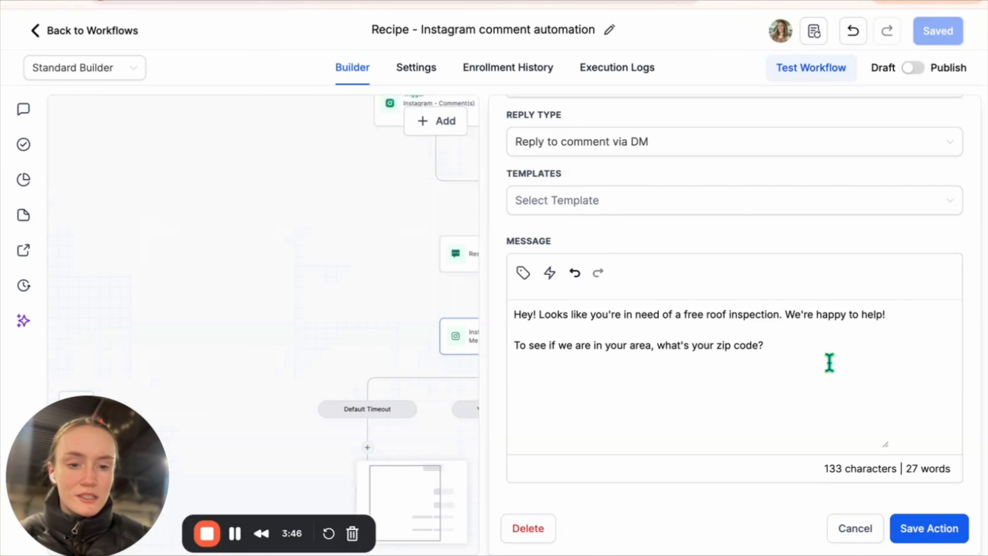
scroll(752, 155, "down", 10)
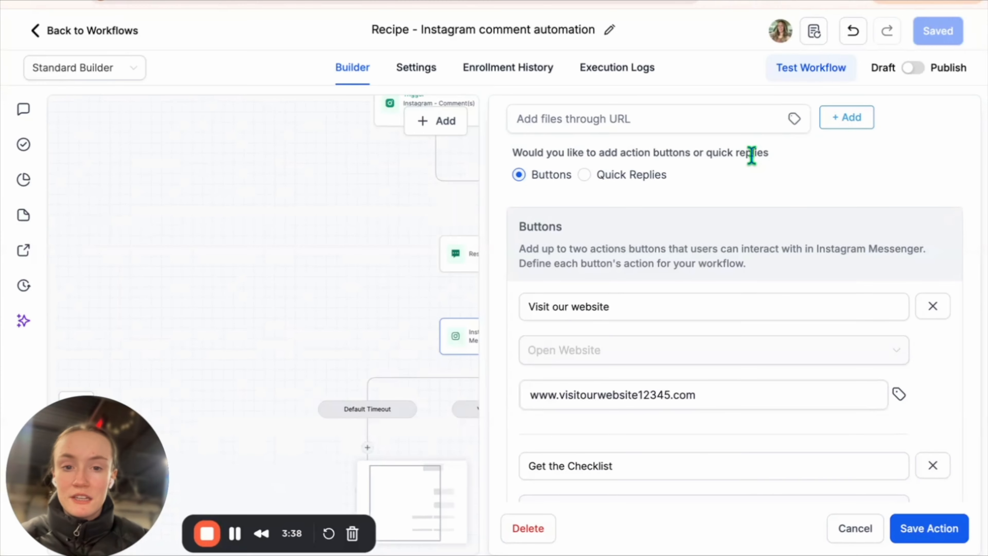
scroll(752, 155, "up", 3)
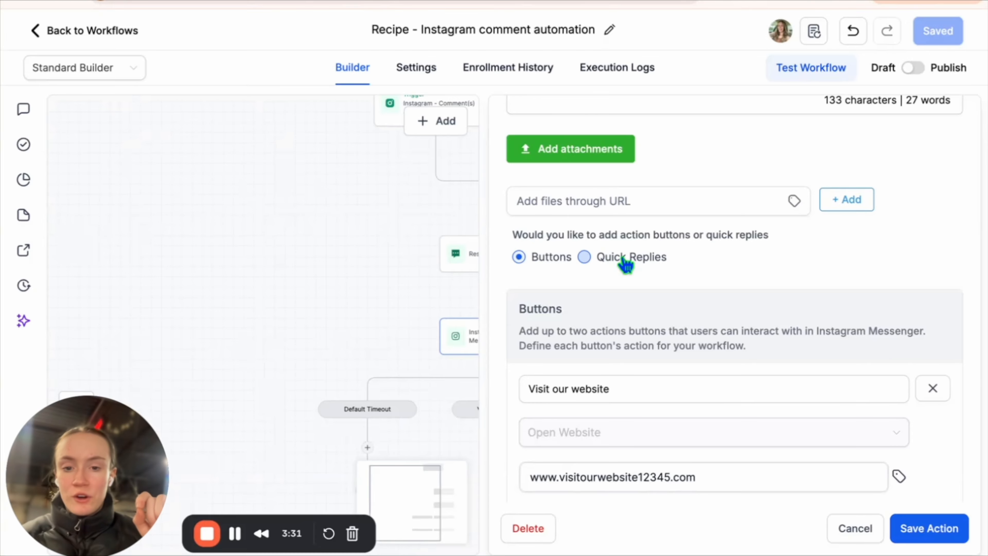
left_click(658, 475)
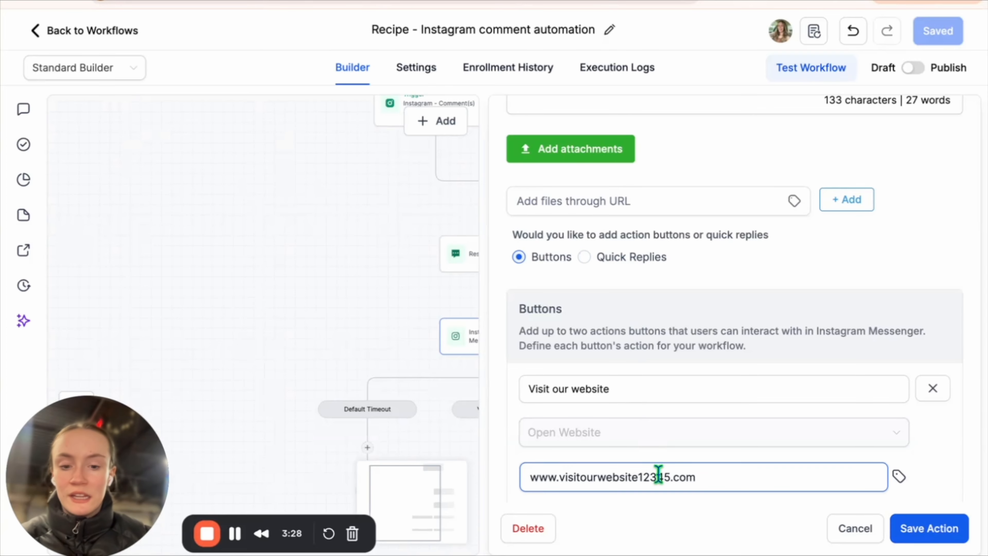
scroll(658, 475, "down", 1)
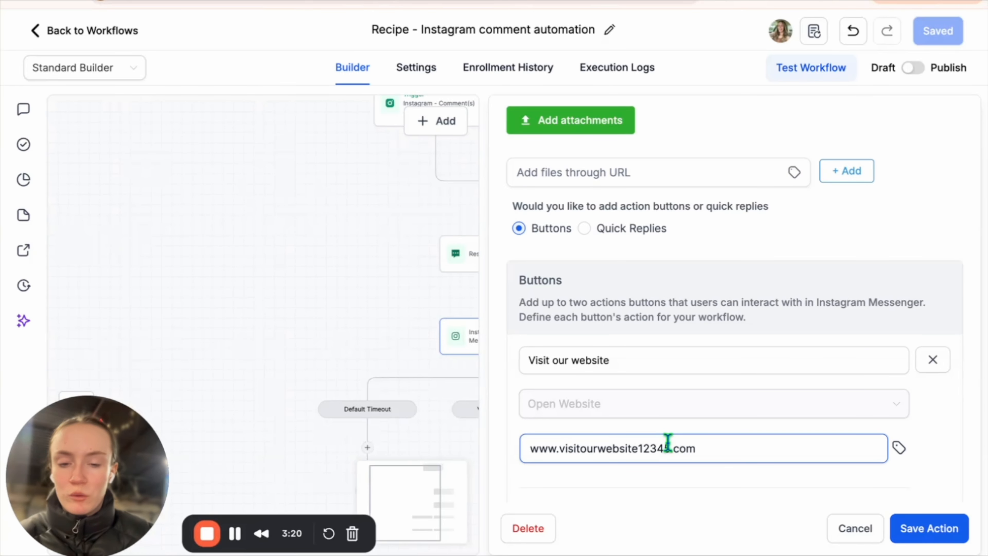
Switch the messenger step from Buttons to Quick Replies, then save the action and workflow.
left_click(585, 229)
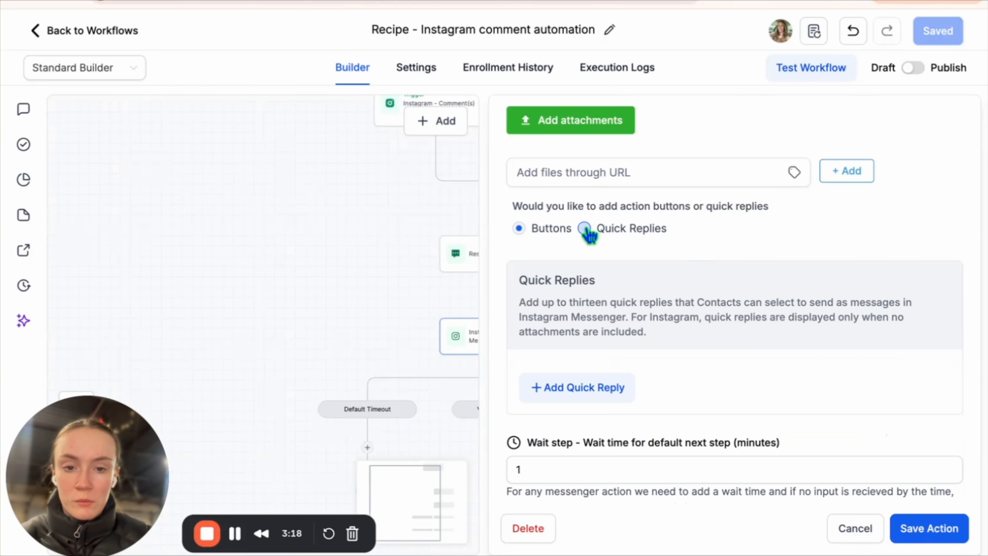
scroll(821, 381, "down", 2)
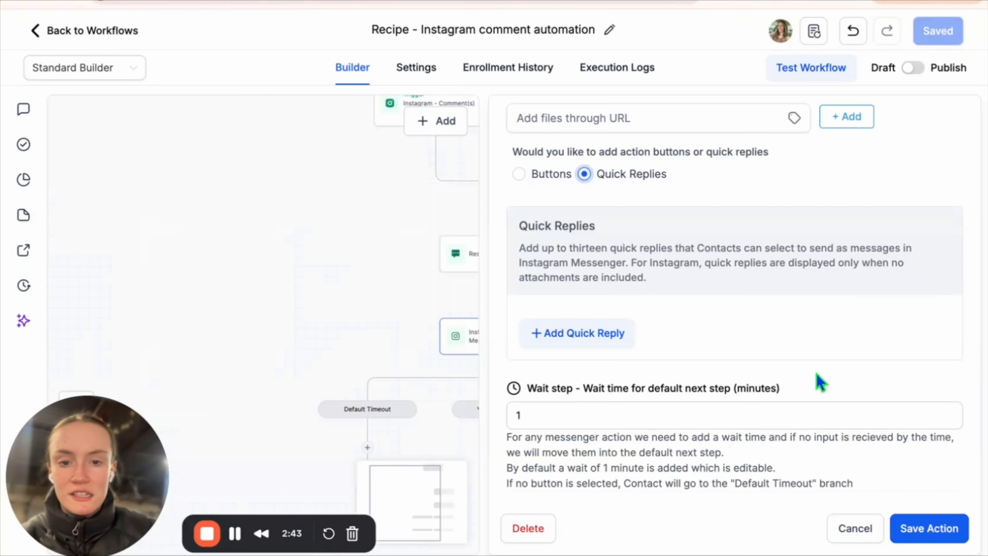
scroll(623, 184, "up", 10)
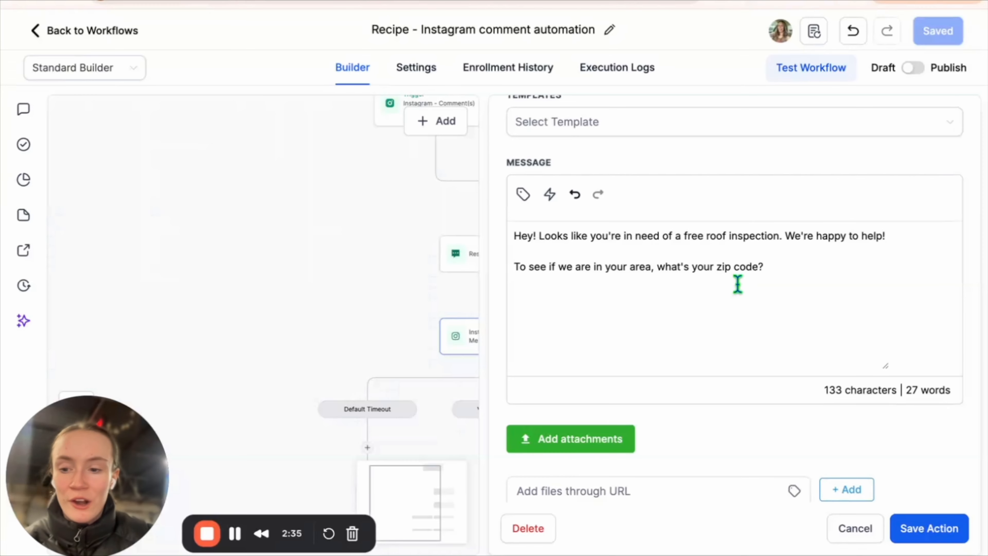
scroll(738, 285, "down", 5)
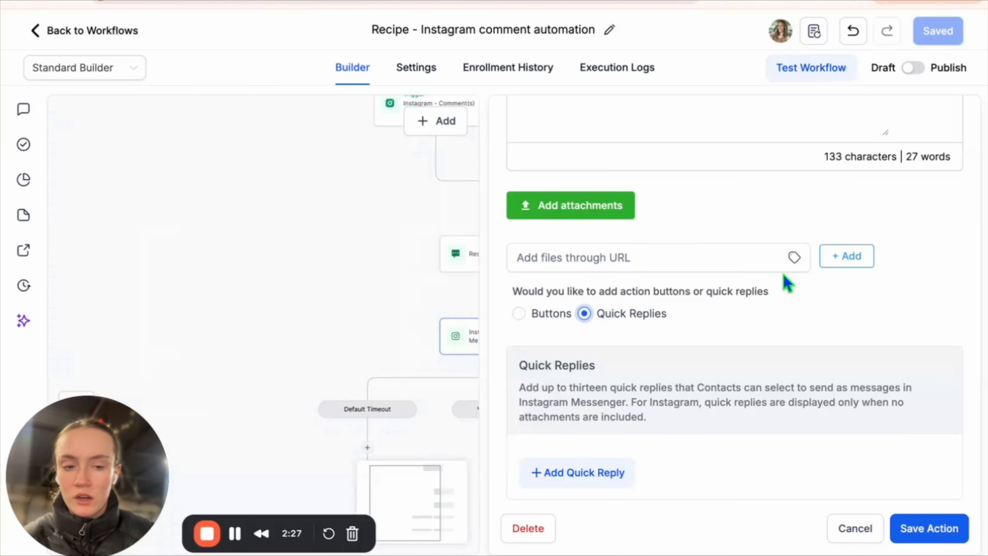
scroll(792, 309, "down", 4)
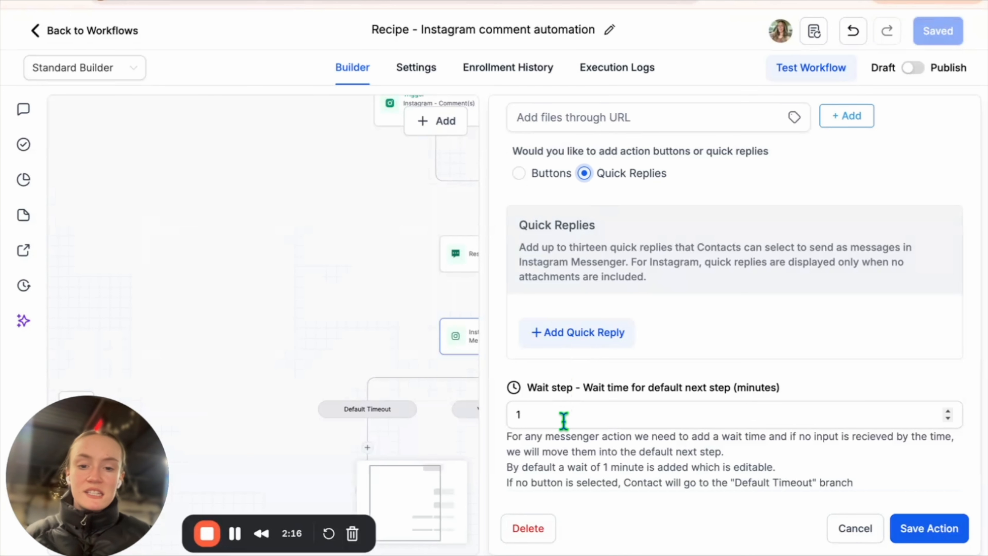
left_click(947, 532)
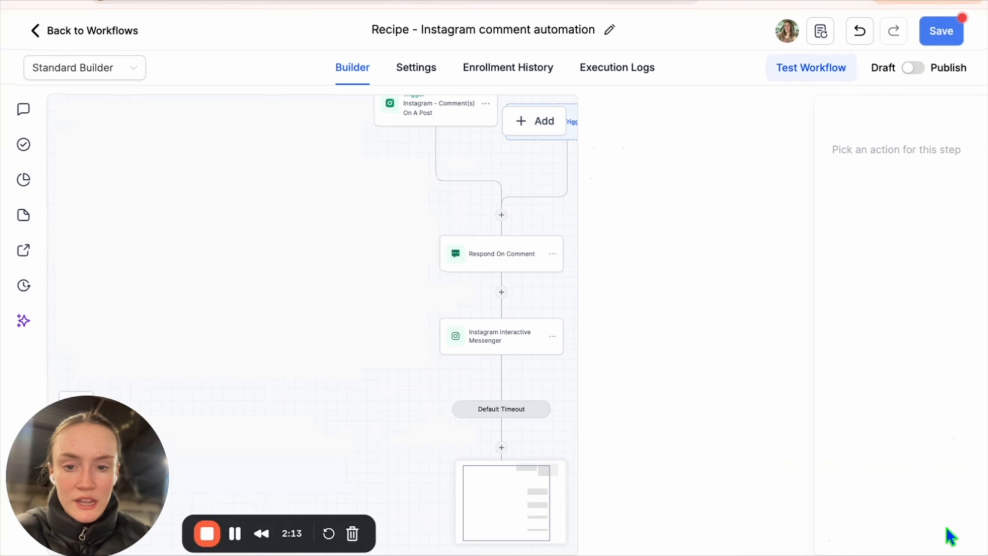
left_click(949, 39)
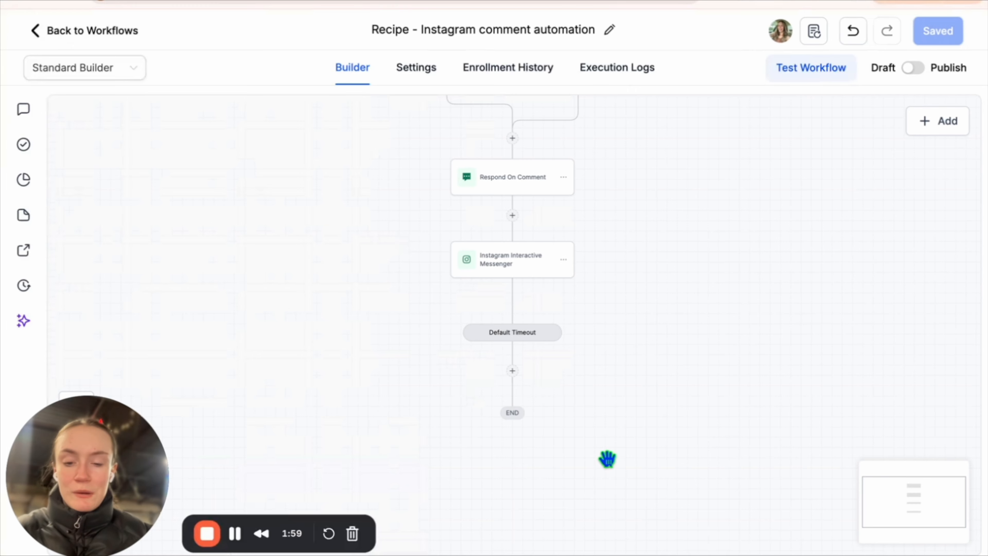
Add a Send Internal Notification step after Default Timeout, sent by SMS to particular users.
left_click(513, 370)
type("intern")
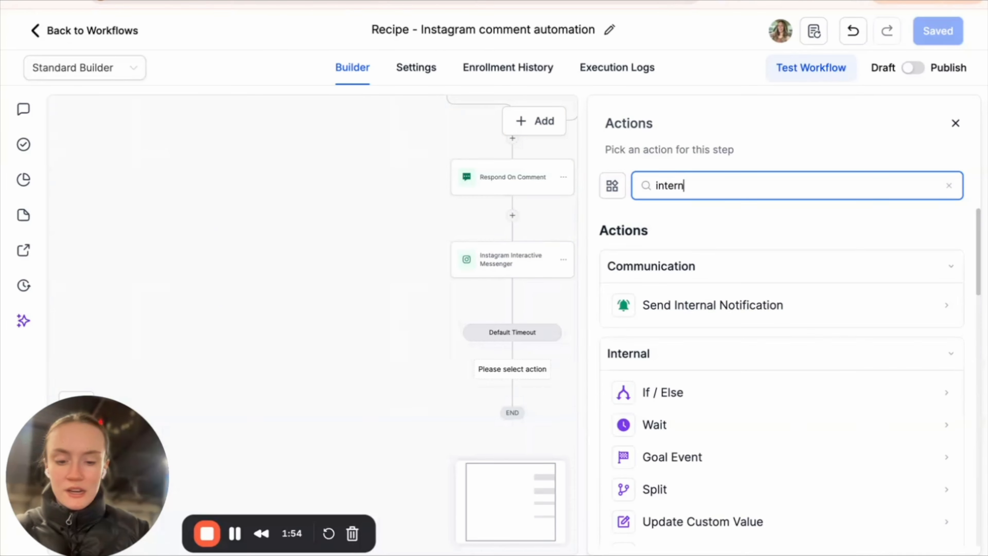
left_click(706, 305)
left_click(710, 277)
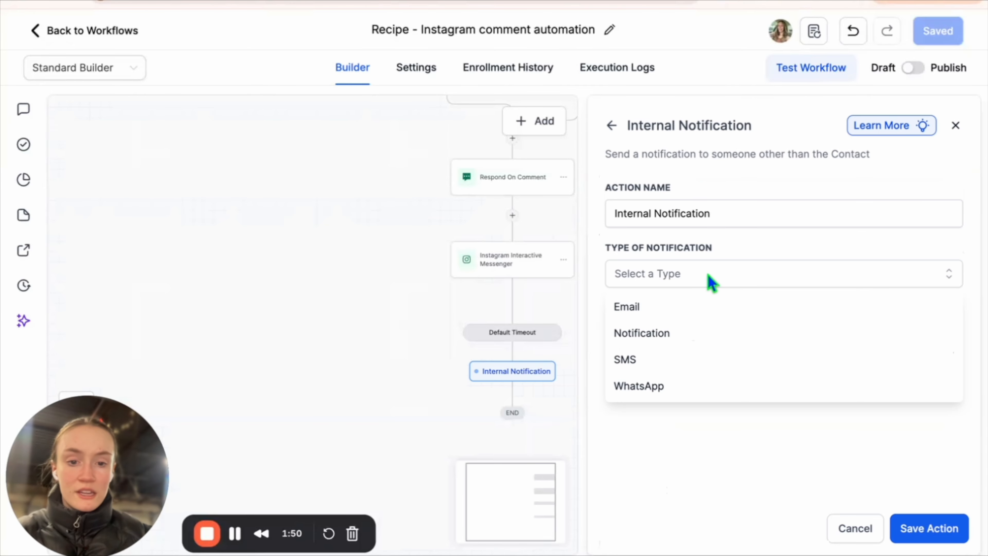
left_click(690, 362)
left_click(721, 338)
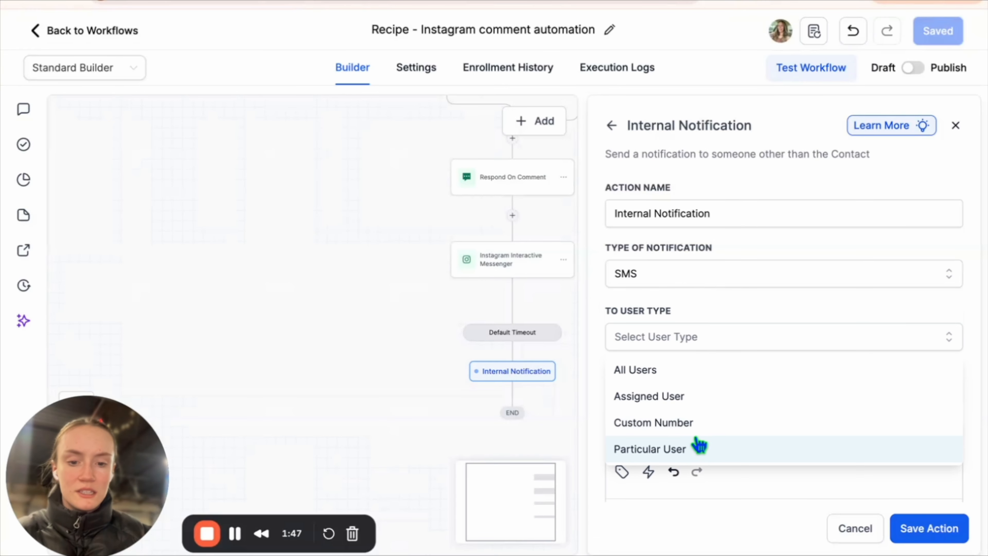
left_click(699, 452)
Notify two team members with the 'Free Roof Inspection Lead from Insta DM's...check it now.' message, and save.
left_click(698, 407)
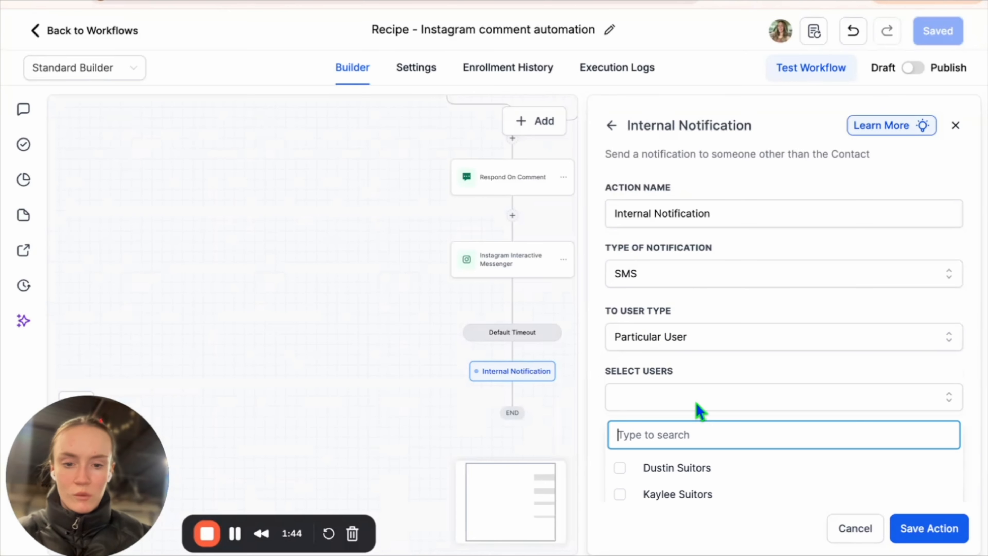
left_click(688, 495)
scroll(688, 499, "down", 5)
left_click(741, 336)
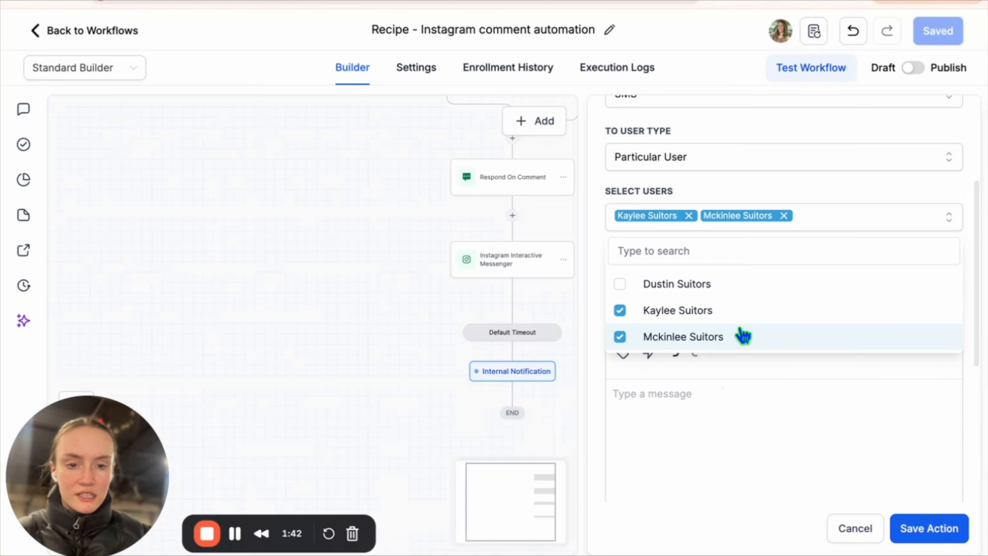
left_click(738, 406)
type("📲 Free Roof Inspection Lead from Insta DM's...check it now.")
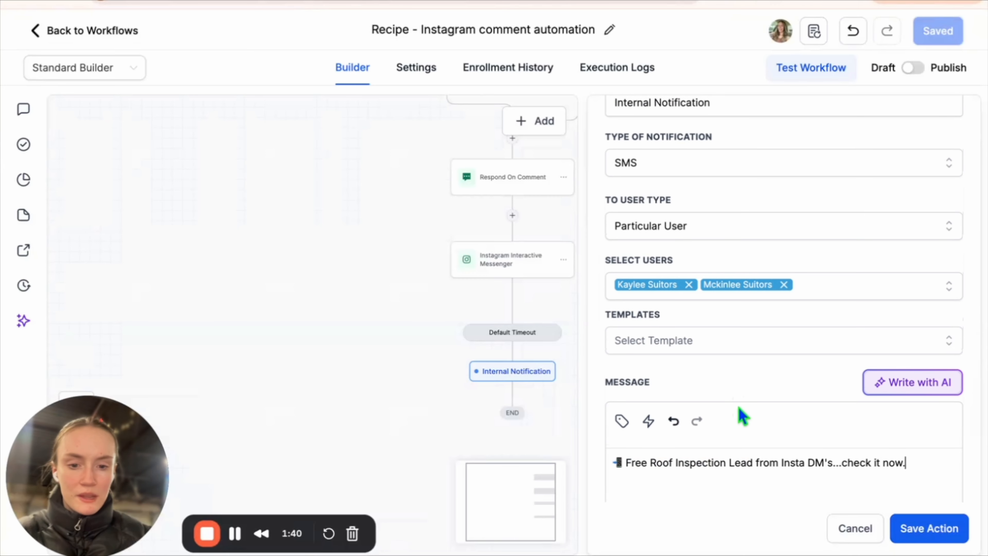
scroll(740, 412, "down", 2)
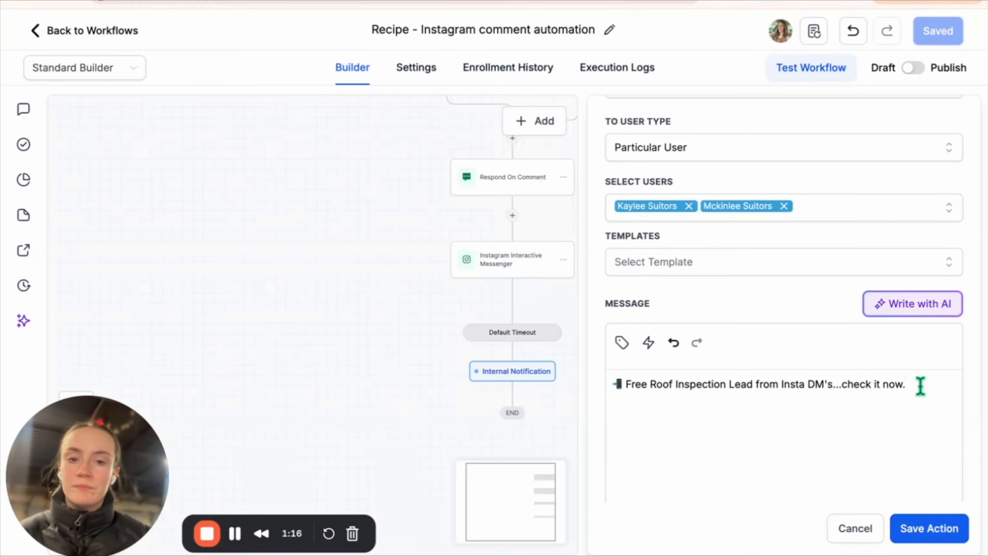
scroll(920, 385, "down", 6)
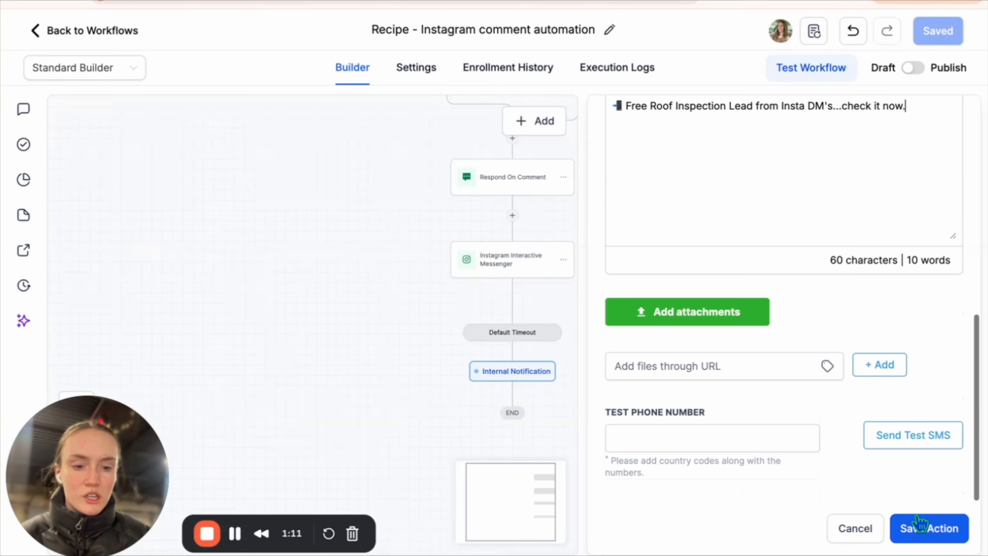
left_click(918, 529)
left_click(941, 37)
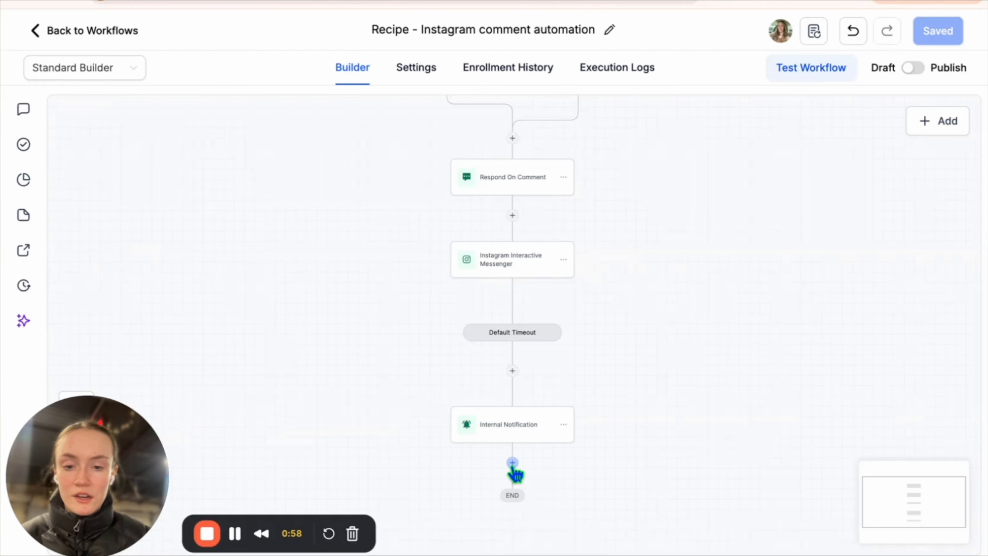
Add an Instagram Interactive Messenger step below the notification asking about the situation's severity.
left_click(513, 463)
type("Insta")
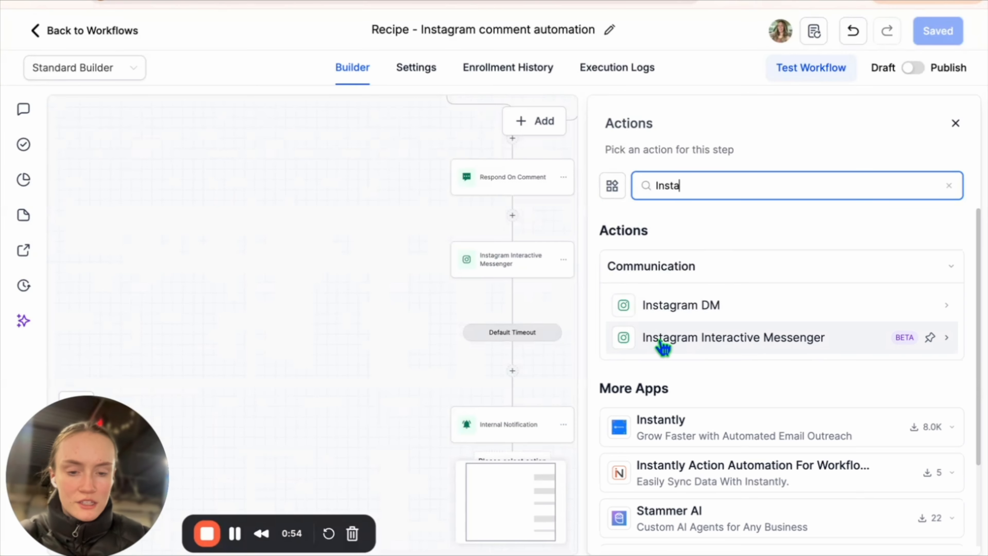
left_click(705, 340)
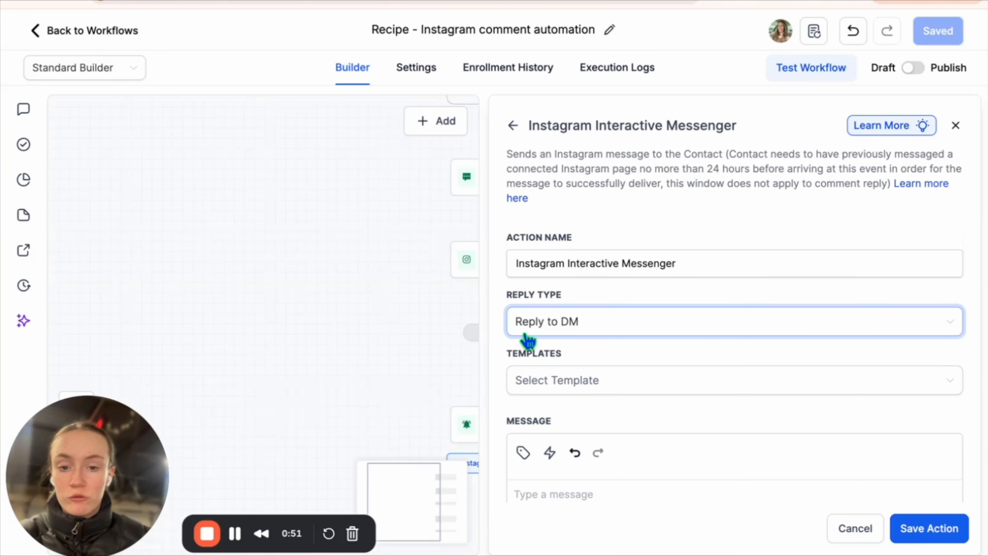
scroll(603, 356, "down", 3)
left_click(599, 353)
type("What is the severity of your situation?")
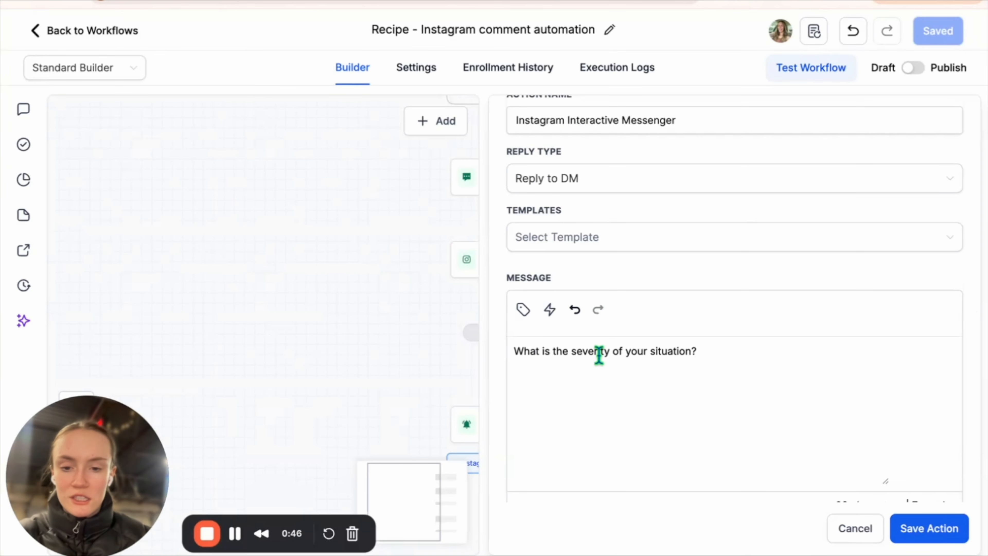
scroll(567, 379, "down", 2)
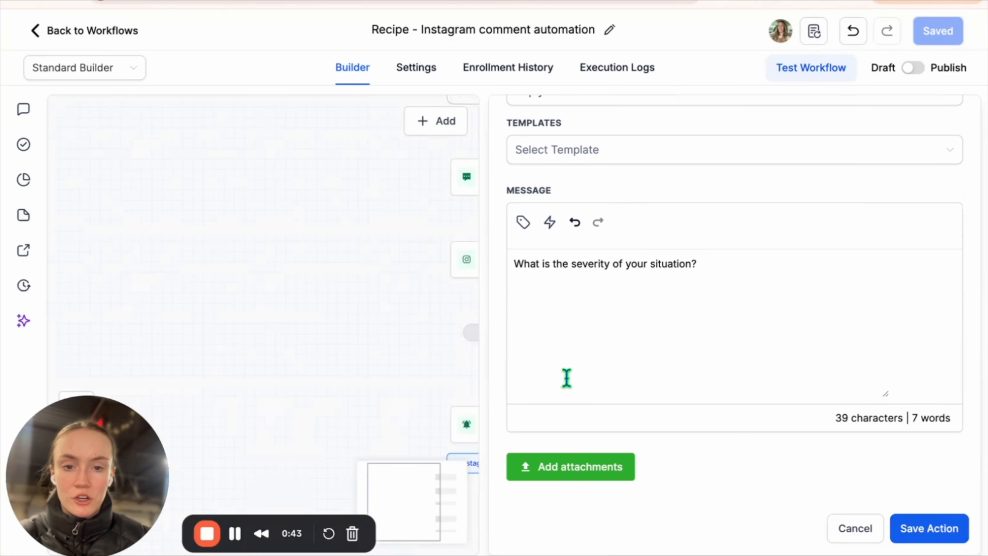
scroll(567, 378, "down", 7)
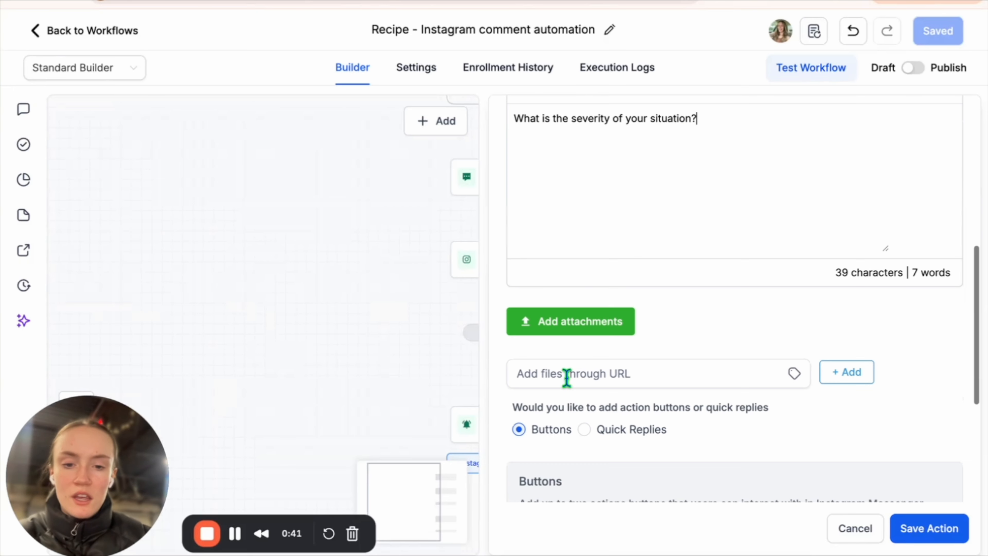
Use quick replies 'Experienced a Storm' and 'I May Have a Leak', each with a matching value.
left_click(584, 276)
scroll(699, 353, "down", 2)
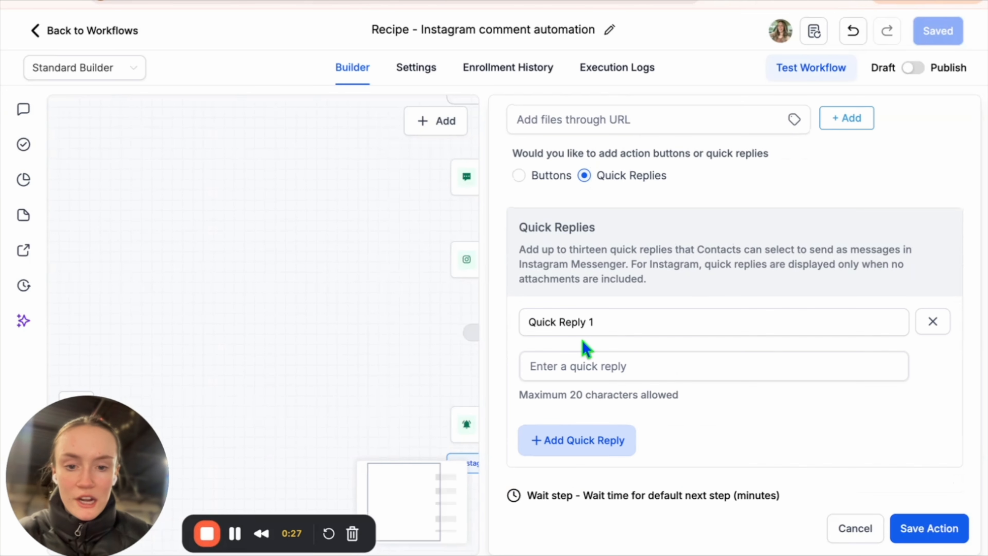
triple_click(600, 323)
type("Experienced a Storm")
left_click(603, 364)
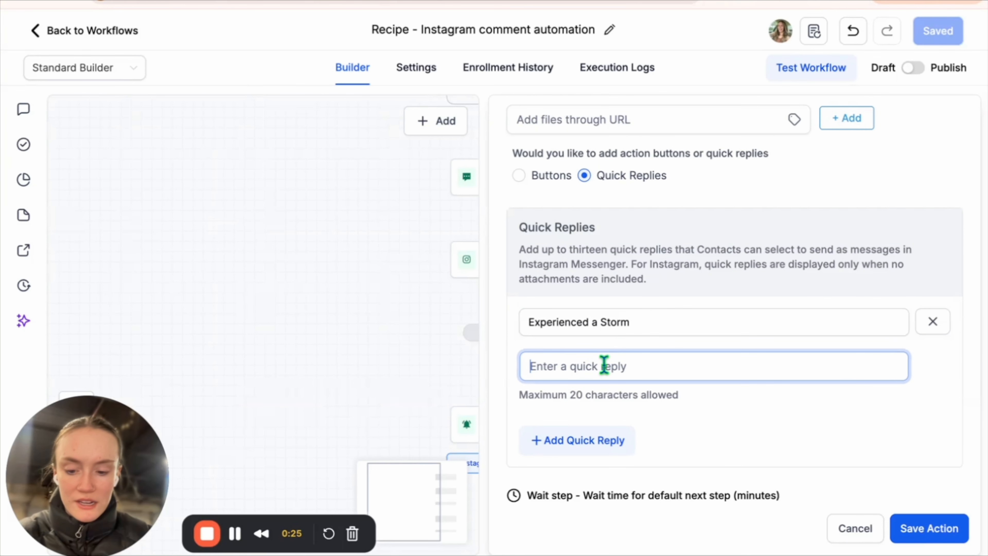
type("Experienced a Storm")
left_click(591, 442)
scroll(589, 456, "down", 3)
triple_click(594, 339)
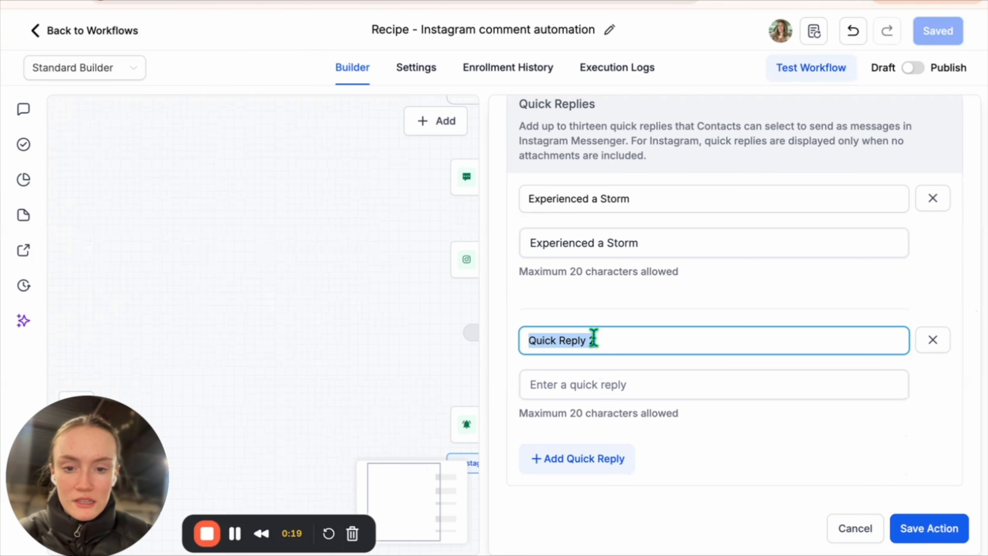
type("I May Have a Leak")
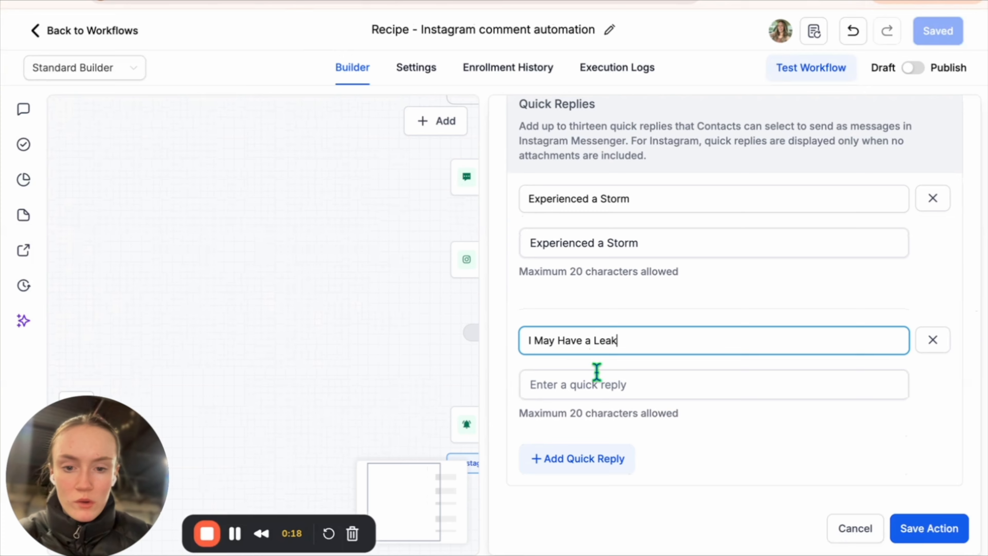
left_click(598, 385)
type("I May Have a Leak")
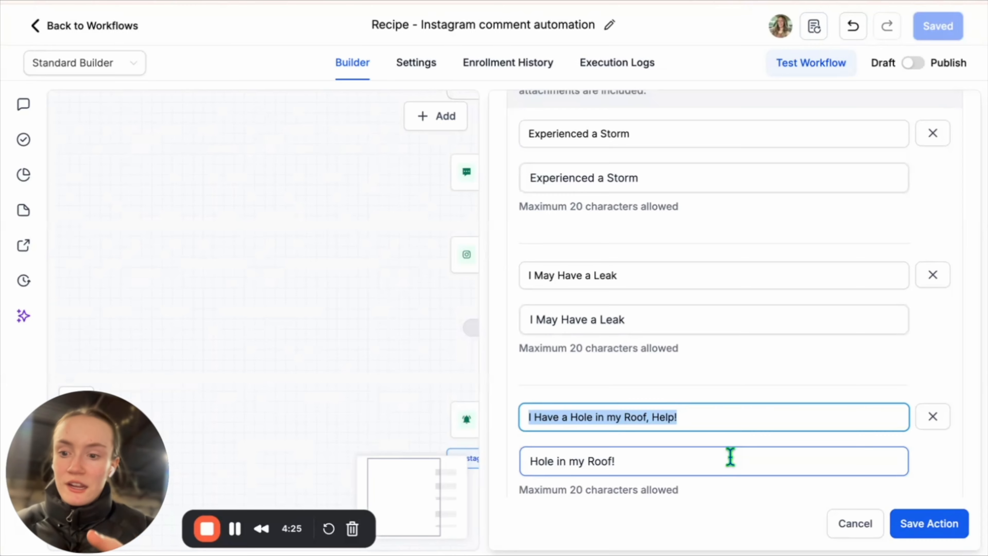
Finish the third roof-hole quick reply's value and save the step and workflow.
left_click(798, 452)
scroll(798, 452, "down", 5)
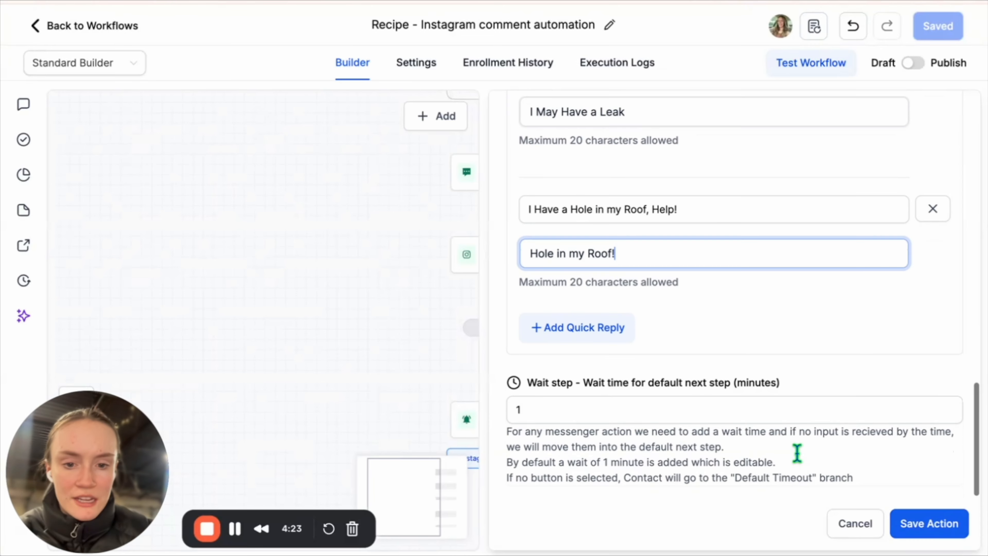
left_click(938, 524)
left_click(944, 26)
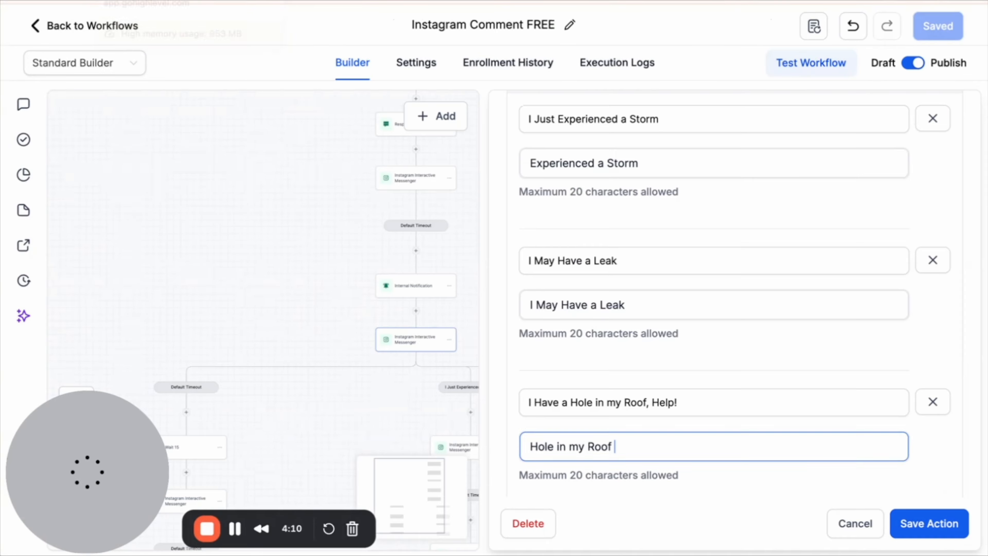
key("BackSpace")
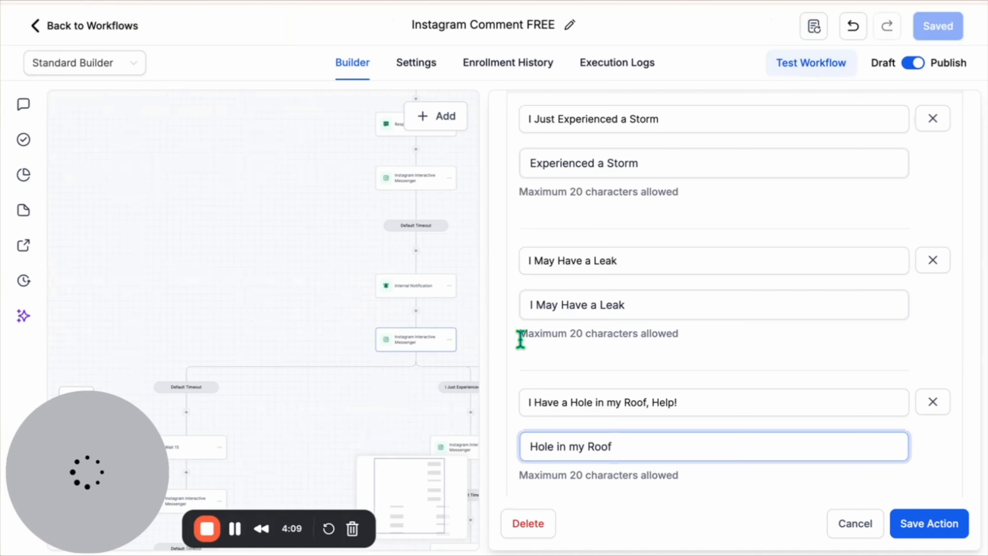
left_click(852, 526)
scroll(719, 505, "down", 3)
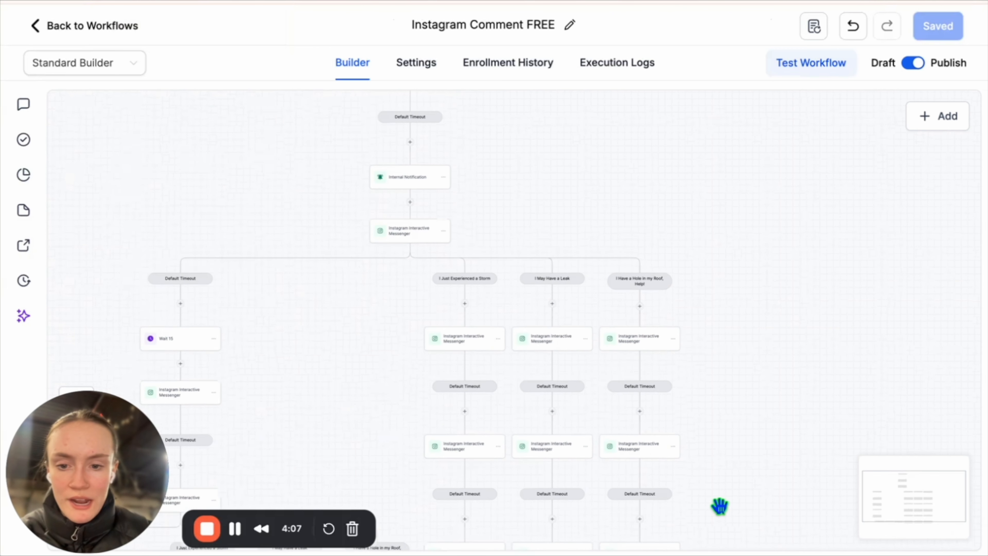
scroll(719, 505, "down", 5)
scroll(720, 505, "down", 3)
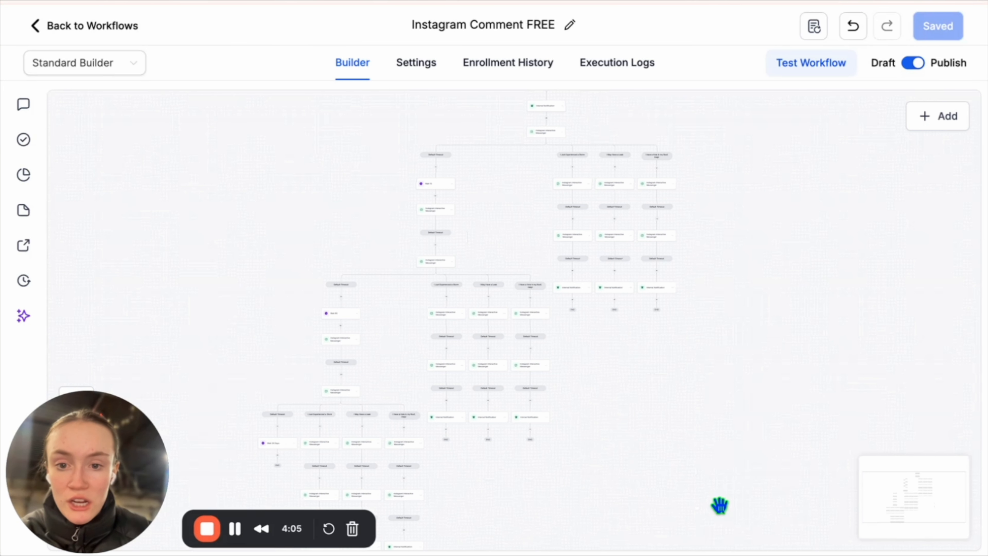
scroll(719, 505, "down", 1)
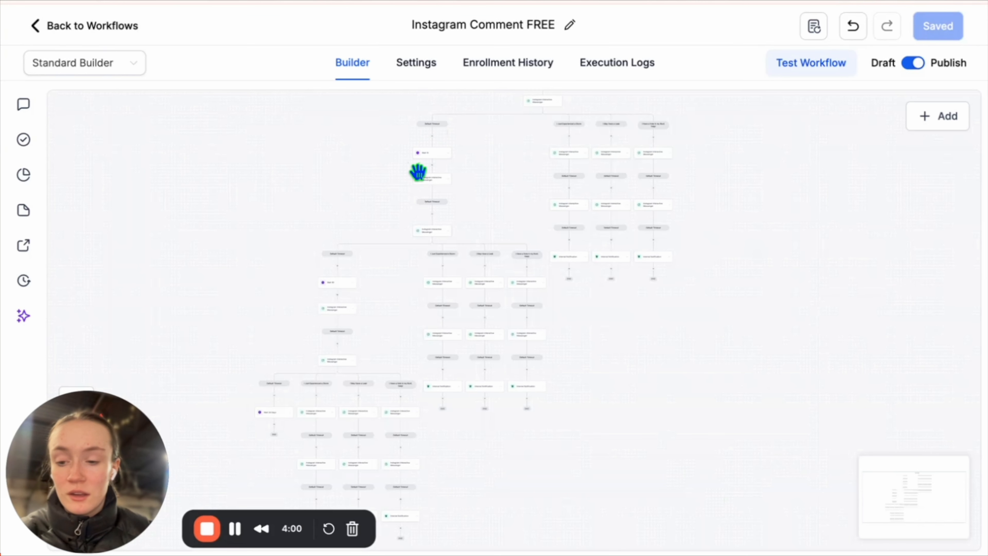
scroll(566, 192, "up", 5)
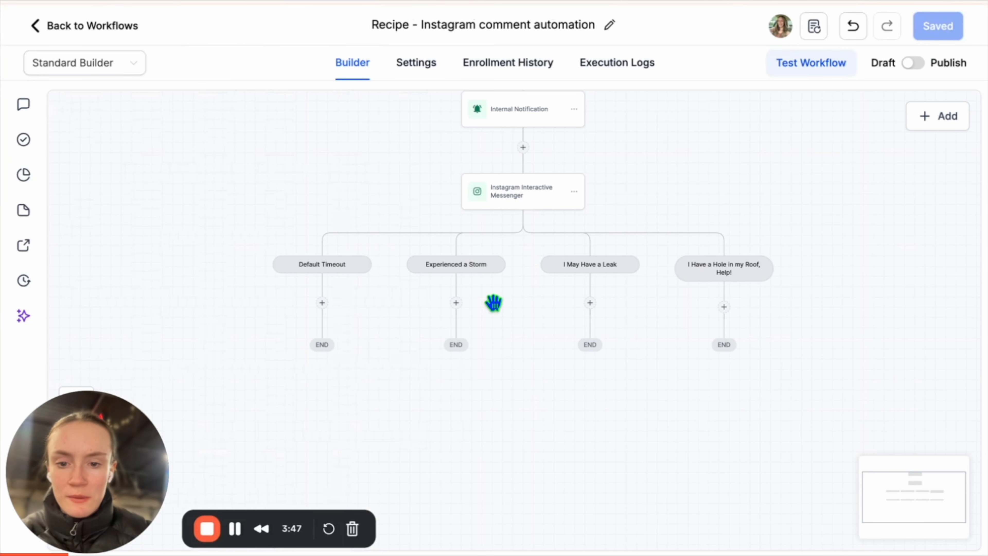
Add a messenger step under Experienced a Storm requesting the contact's phone number and email, and save.
left_click(456, 303)
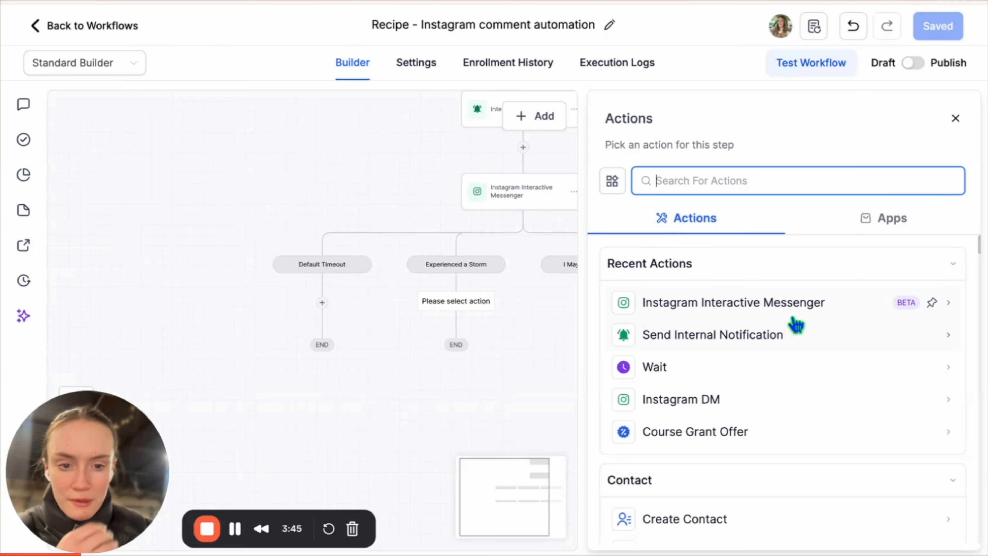
left_click(790, 309)
scroll(658, 323, "down", 3)
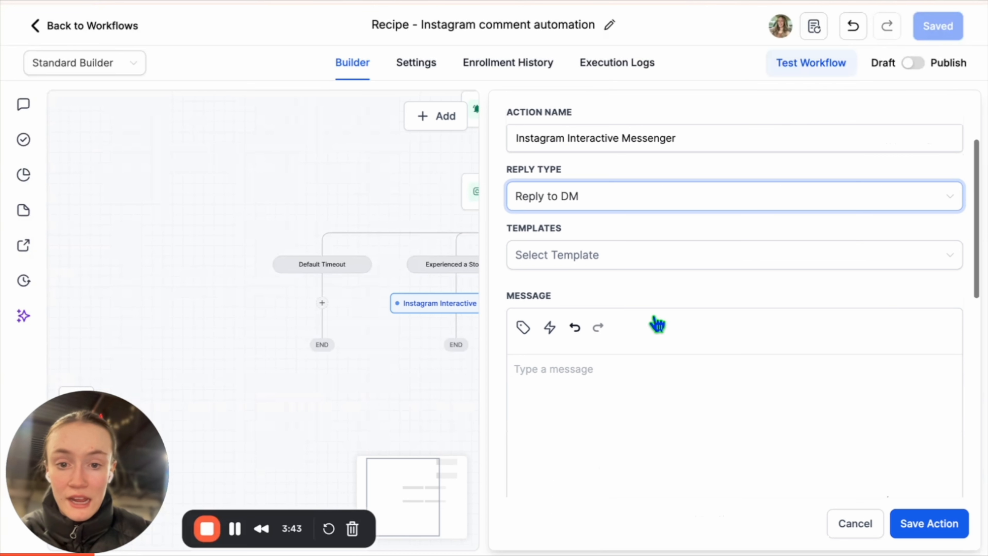
left_click(649, 366)
type("Okay gotcha, what is a good phone number & email for you? So one of our team members can get in contact with you asap.")
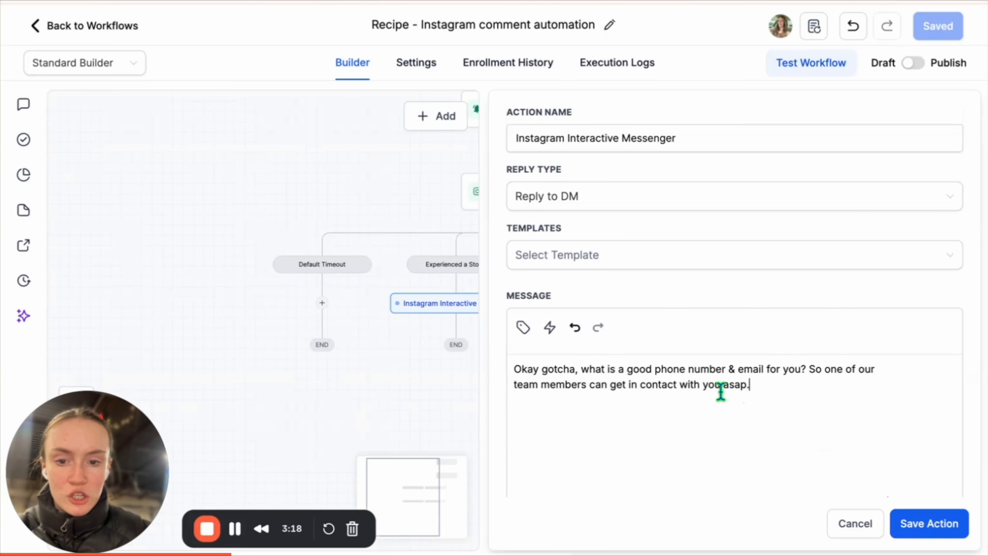
scroll(720, 392, "down", 10)
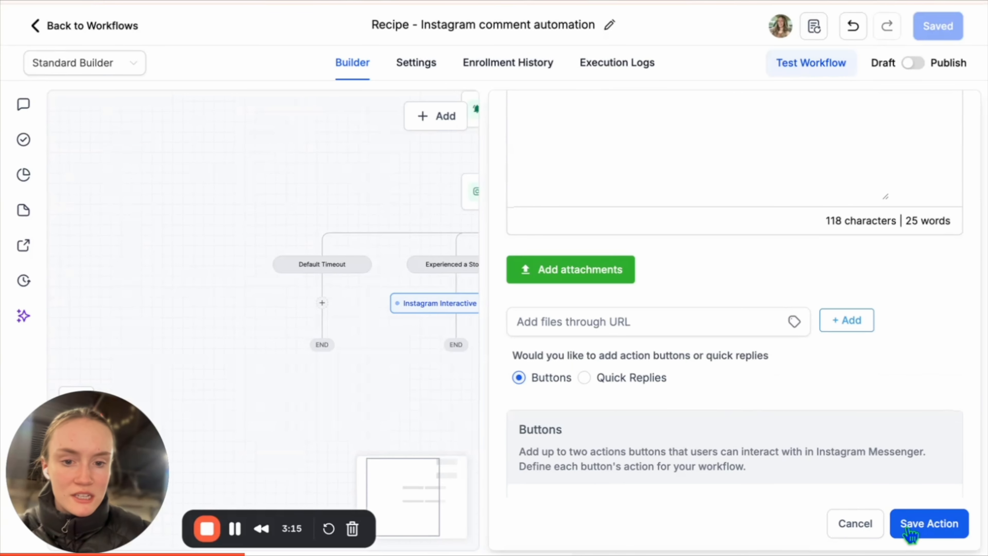
scroll(945, 415, "down", 5)
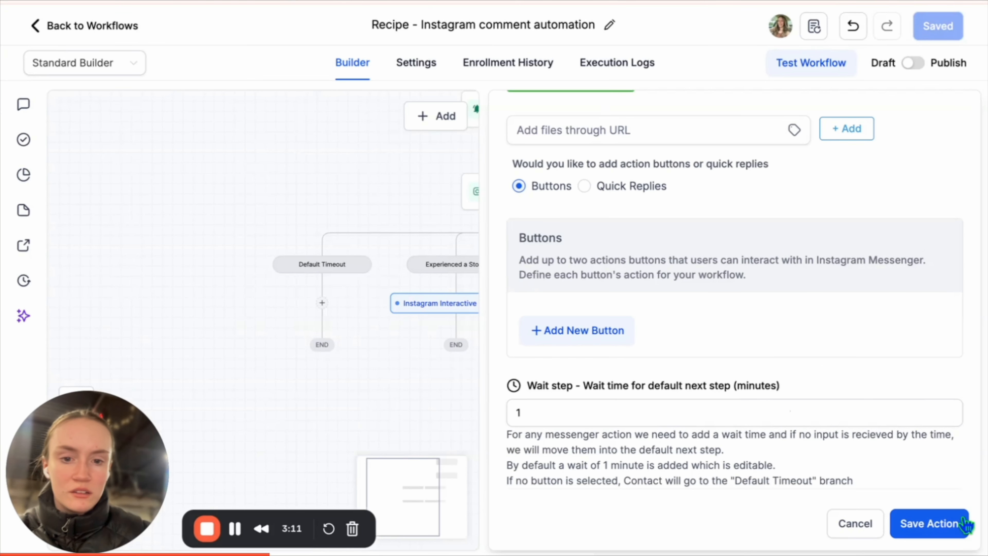
left_click(938, 528)
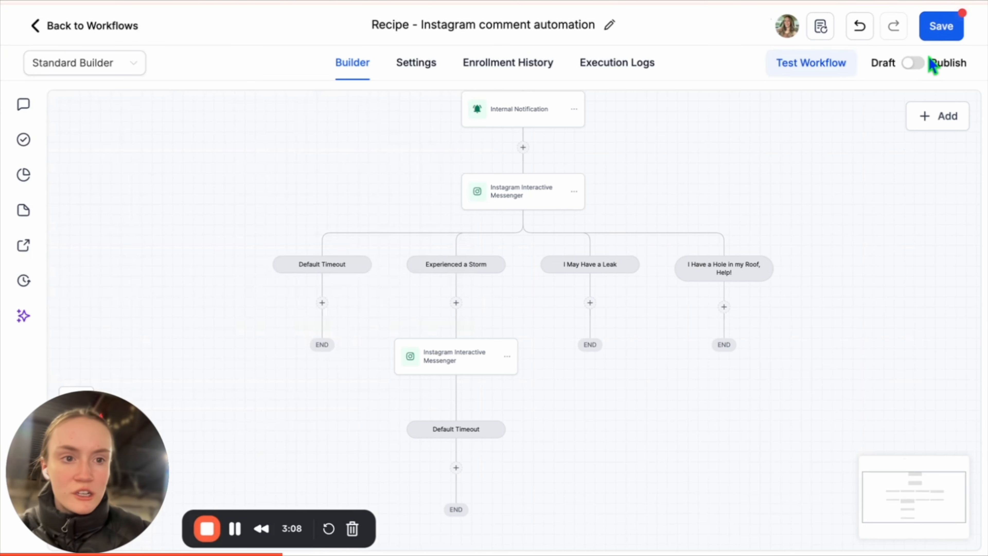
left_click(939, 27)
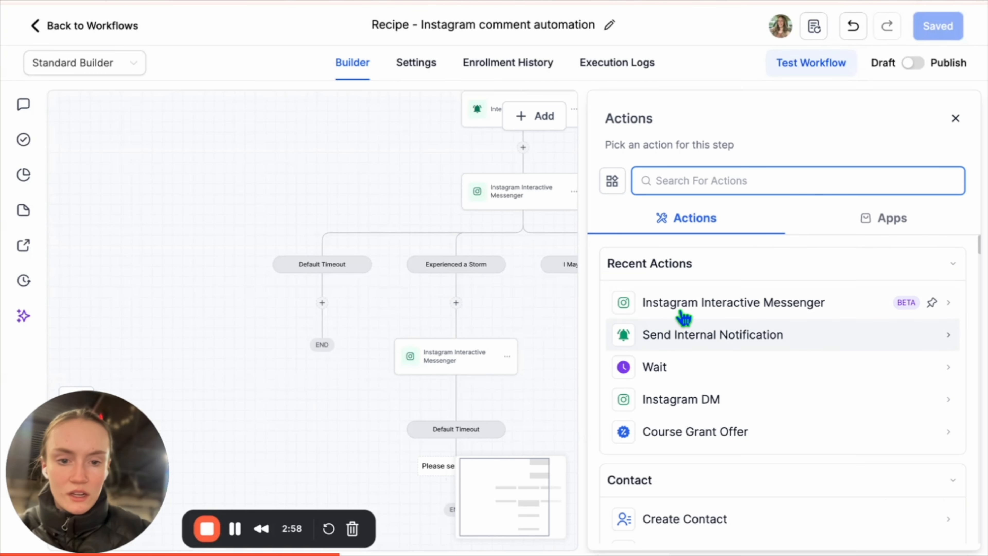
Add a thank-you messenger step with the team's call-back number after Default Timeout, and save.
left_click(681, 319)
scroll(641, 377, "down", 3)
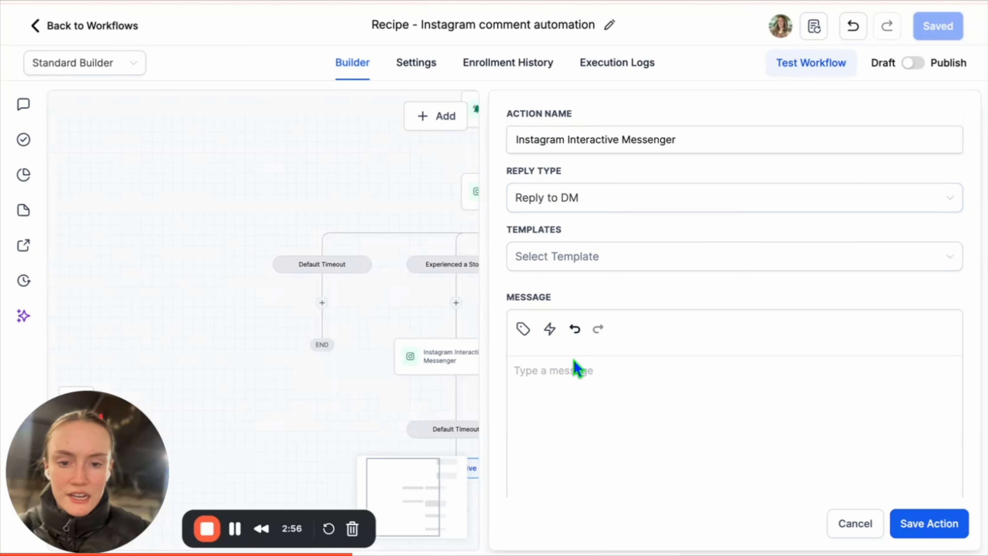
left_click(579, 372)
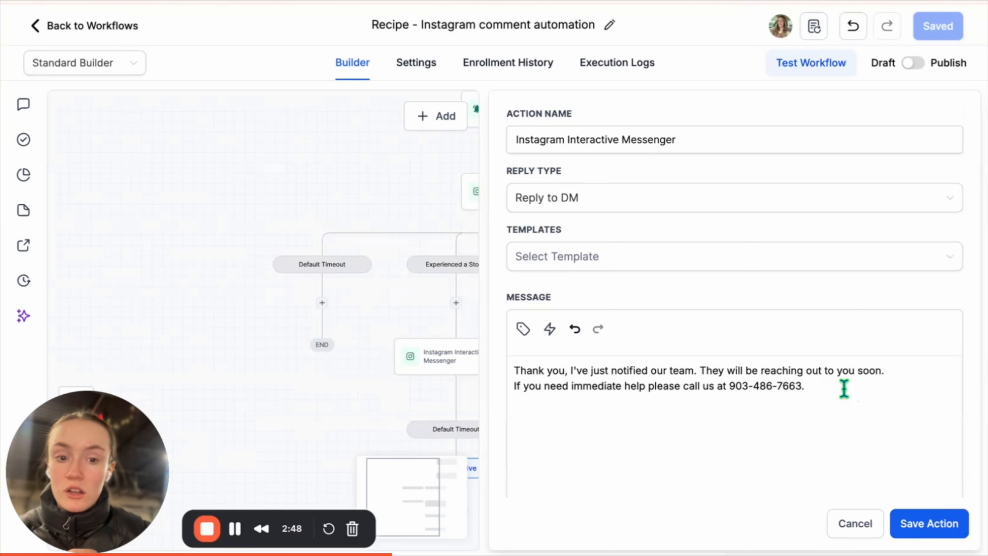
left_click_drag(844, 389, 726, 389)
left_click(726, 389)
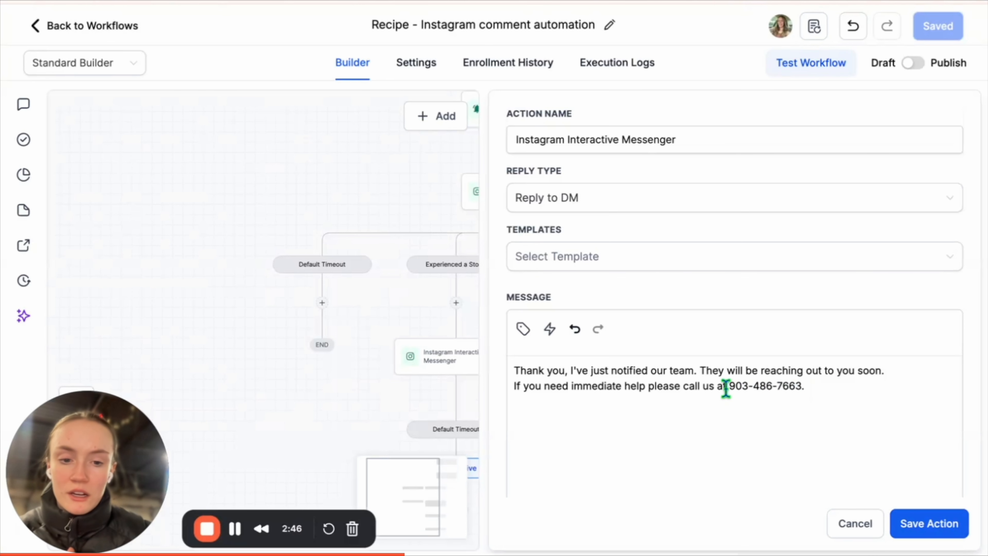
scroll(854, 380, "down", 10)
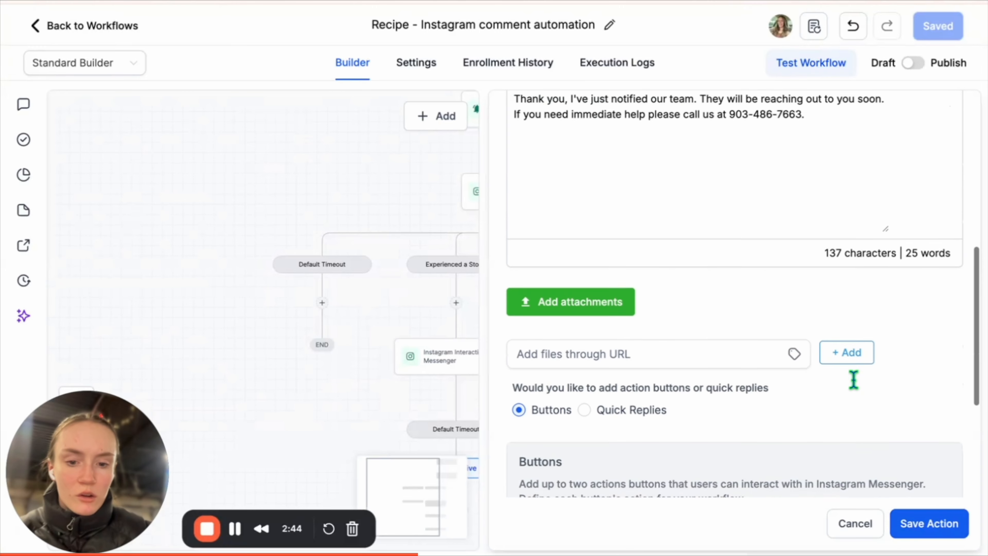
left_click(930, 524)
left_click(942, 27)
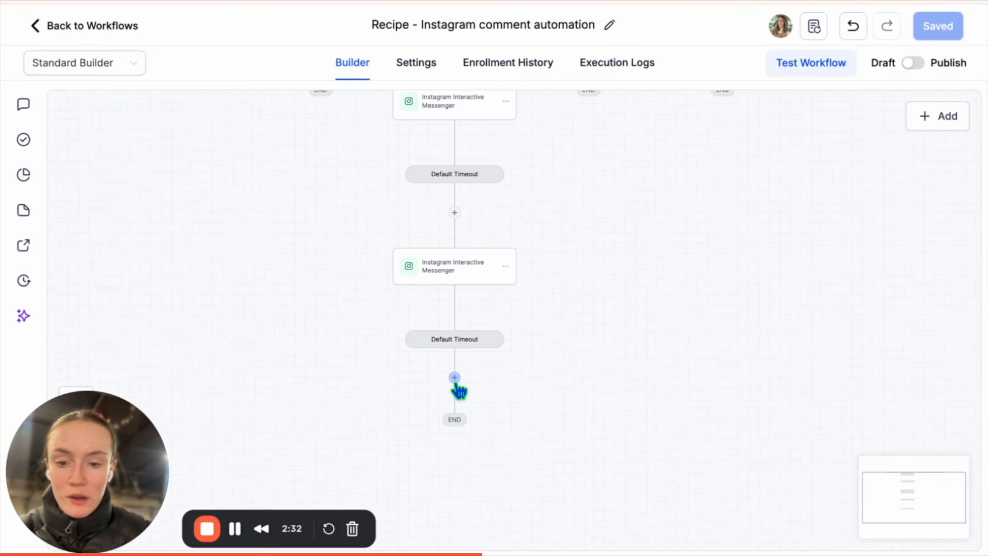
Add a Send Internal Notification step after the last timeout, sent as SMS to particular users.
left_click(454, 377)
type("internal")
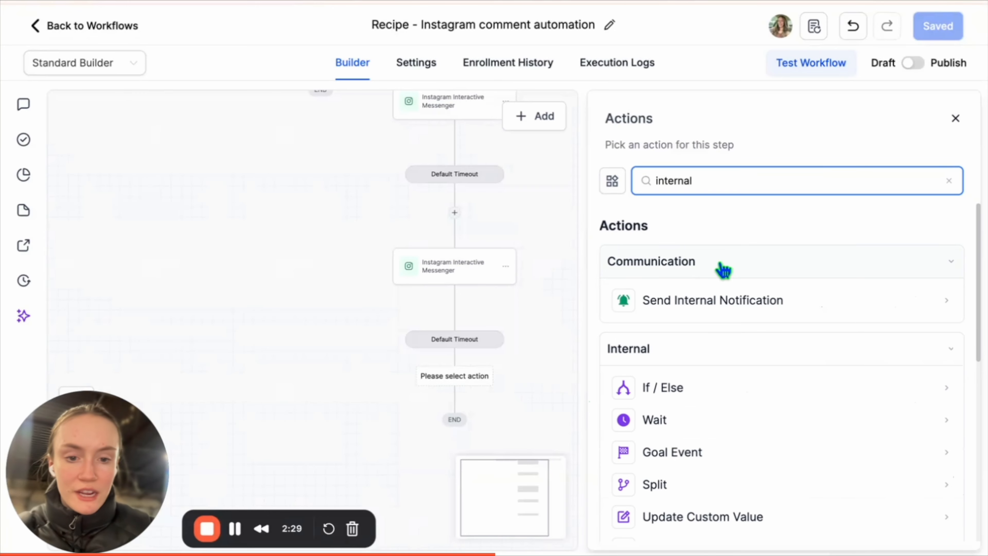
left_click(723, 303)
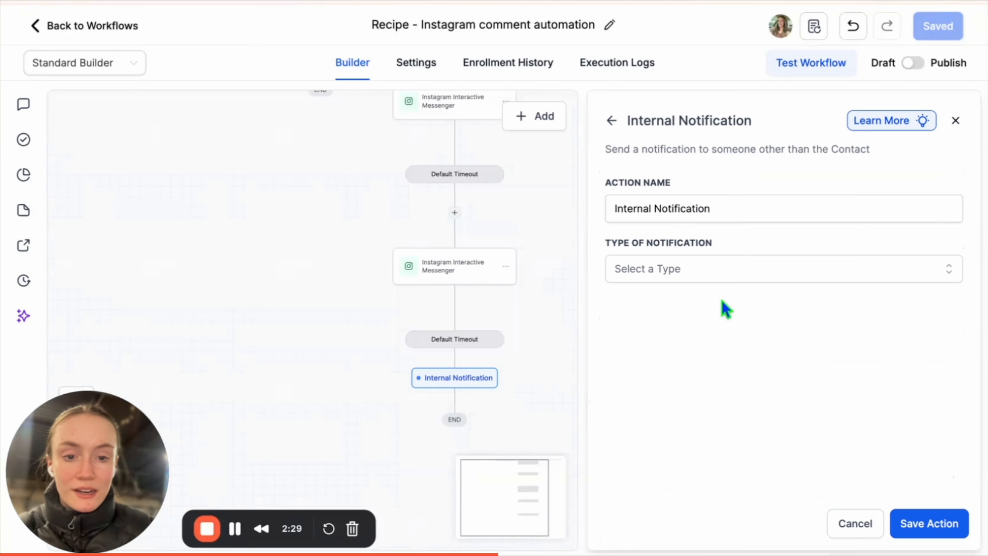
left_click(717, 272)
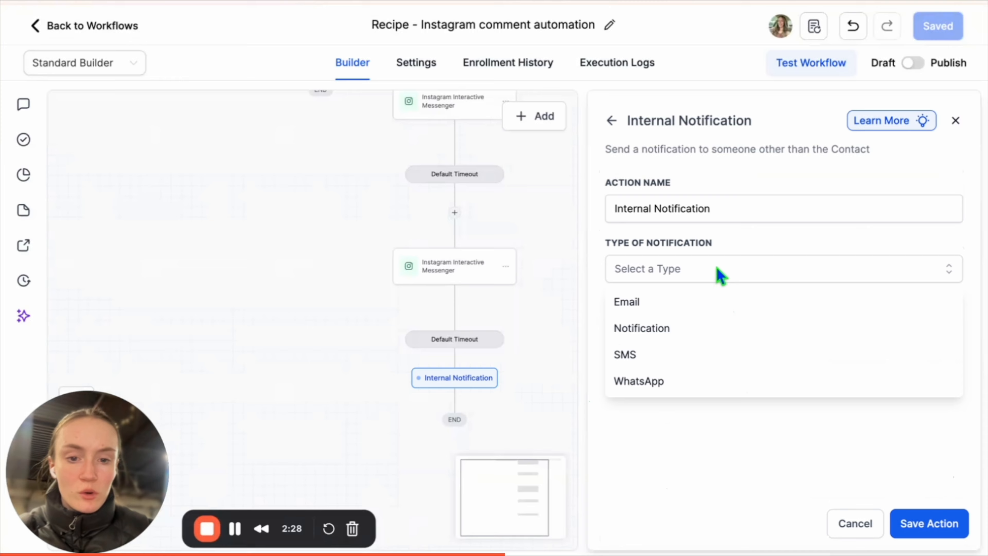
left_click(703, 357)
left_click(716, 338)
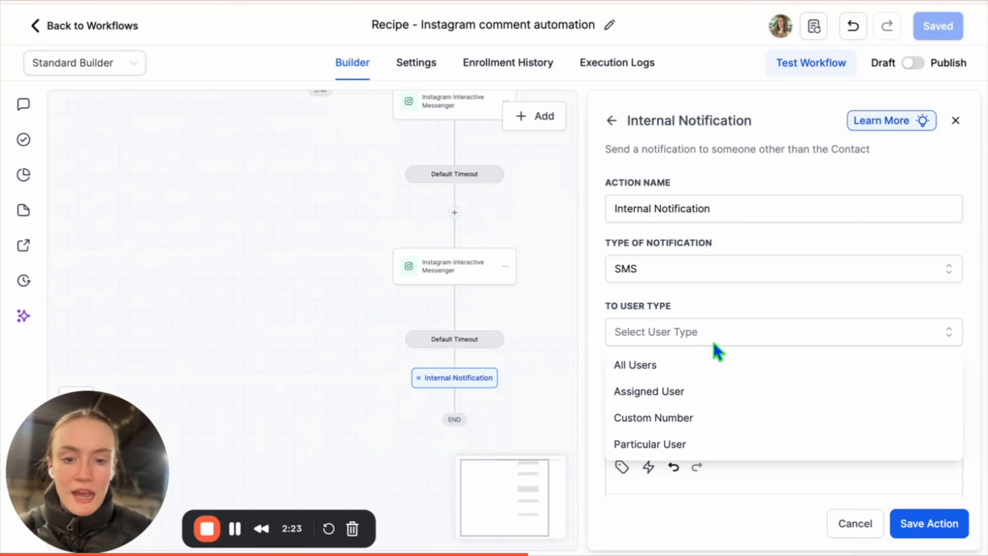
left_click(714, 456)
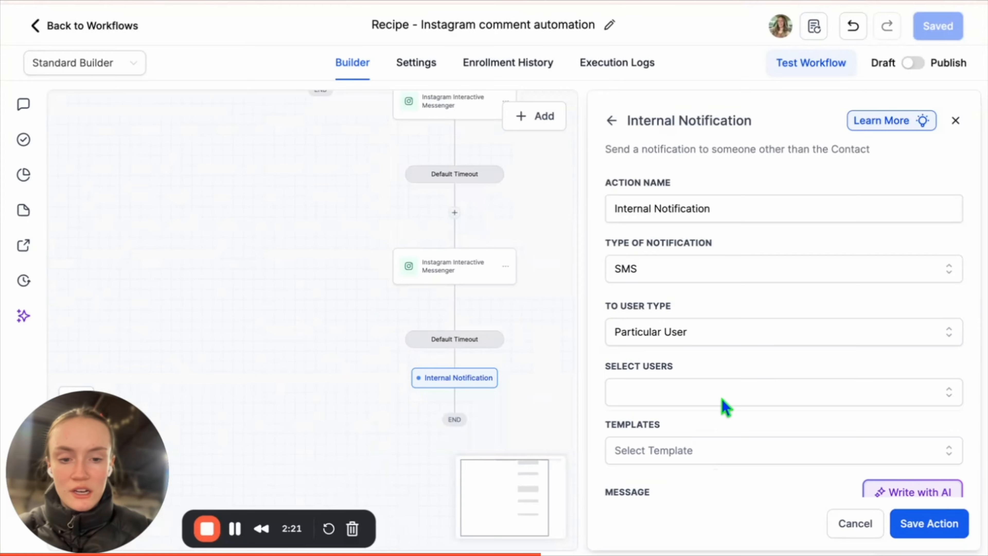
Select three team members as the notification's recipients.
left_click(725, 401)
scroll(724, 406, "down", 3)
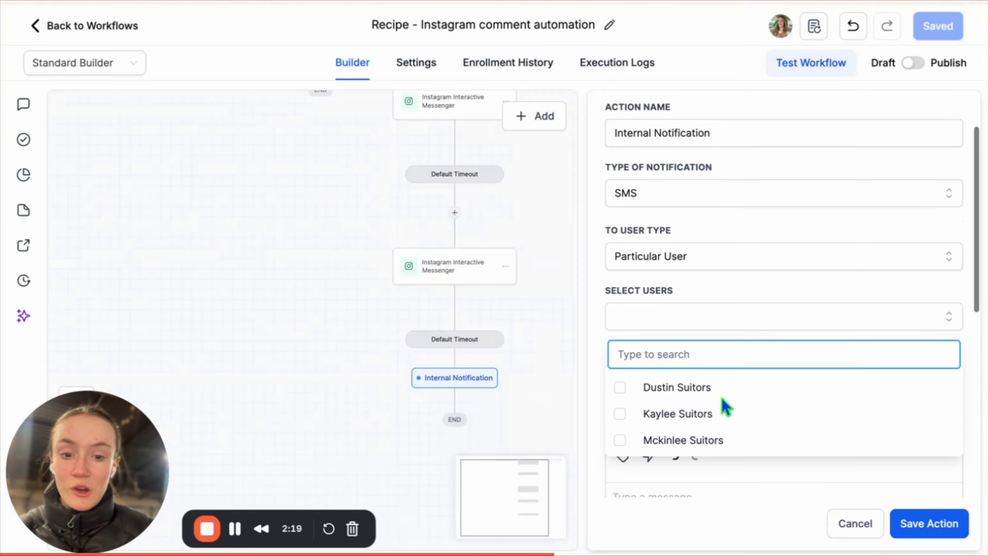
left_click(722, 408)
left_click(720, 372)
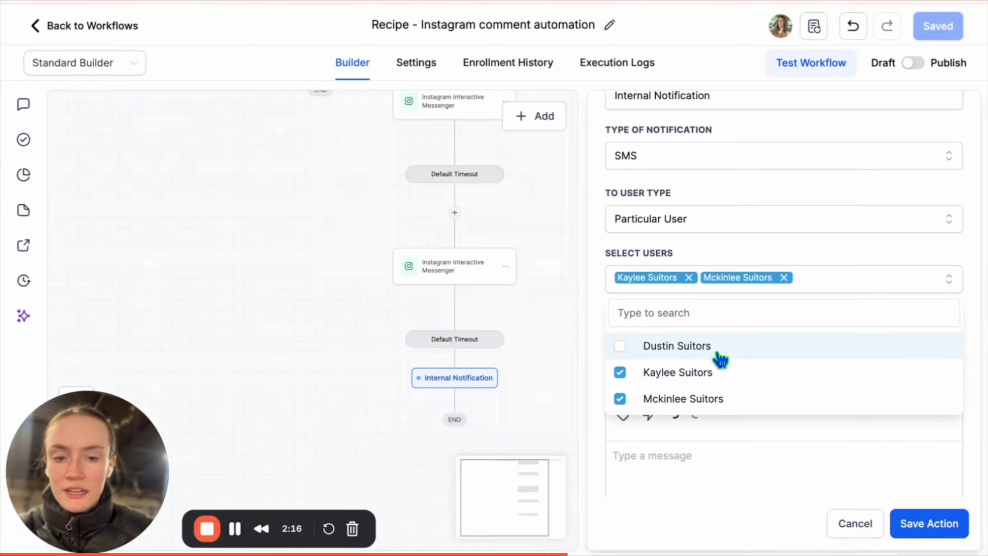
left_click(720, 348)
left_click(732, 428)
Paste the message saying an Instagram lead needs a free inspection, and save the action.
scroll(734, 463, "down", 1)
scroll(734, 463, "down", 2)
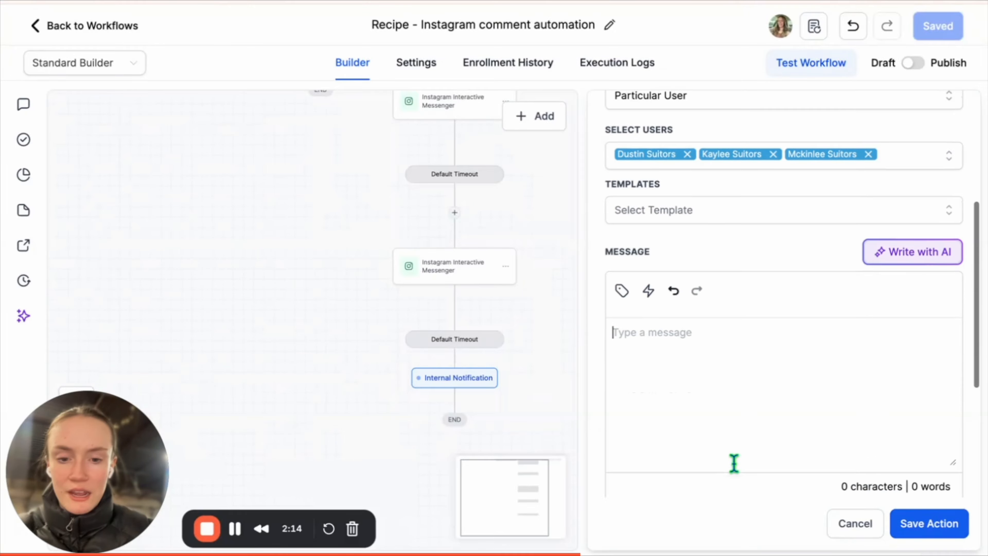
type("💥 Instagram Lead is needing a free inspection! Check Solus Roofing DMs and Call Them NOW.")
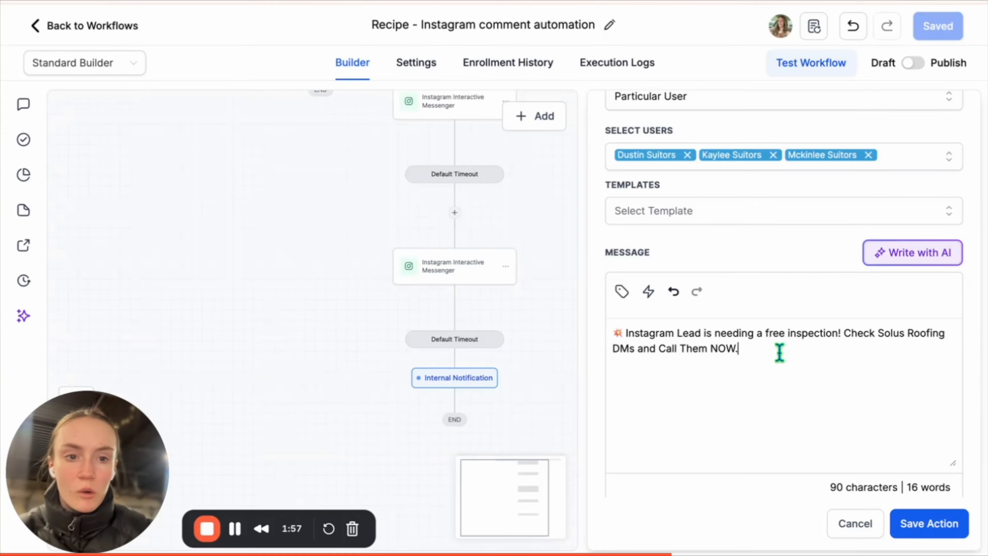
scroll(779, 351, "up", 5)
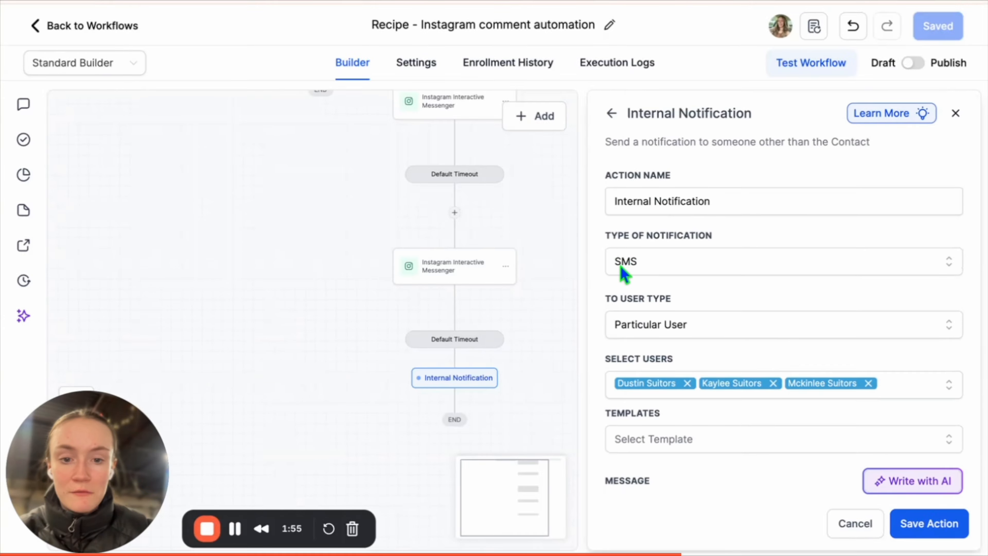
scroll(743, 365, "down", 2)
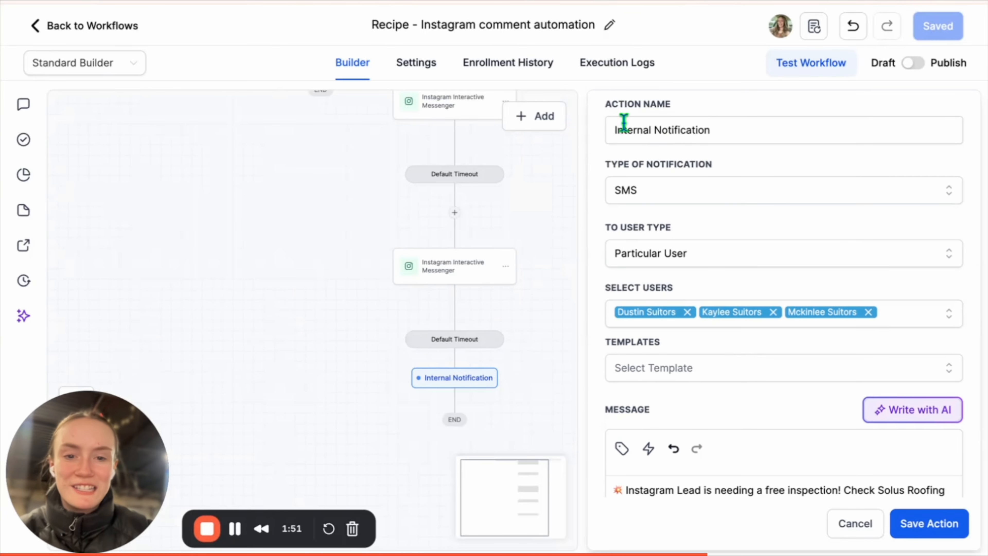
scroll(803, 338, "down", 6)
scroll(803, 339, "down", 3)
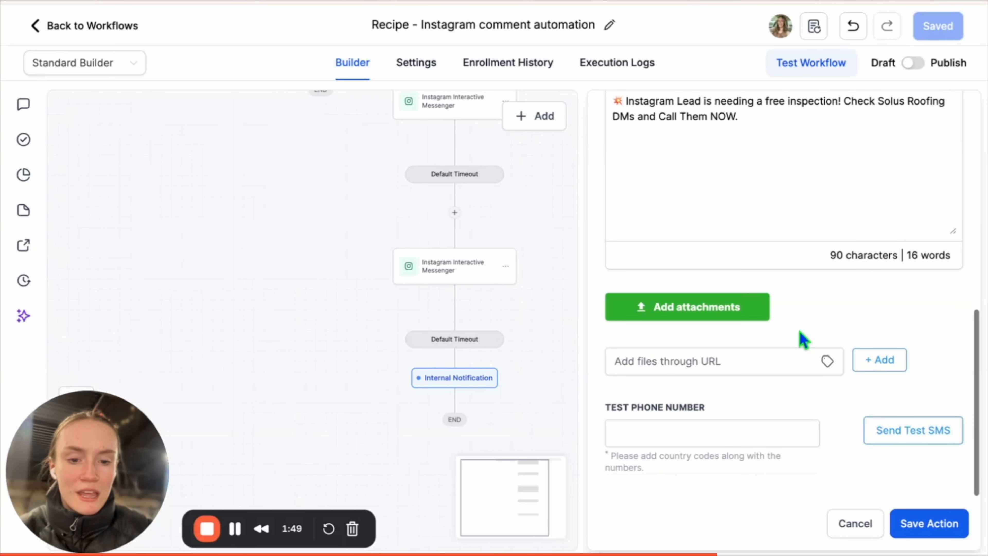
left_click(943, 532)
Save the workflow and copy the Storm branch's steps into the I May Have a Leak branch.
left_click(945, 23)
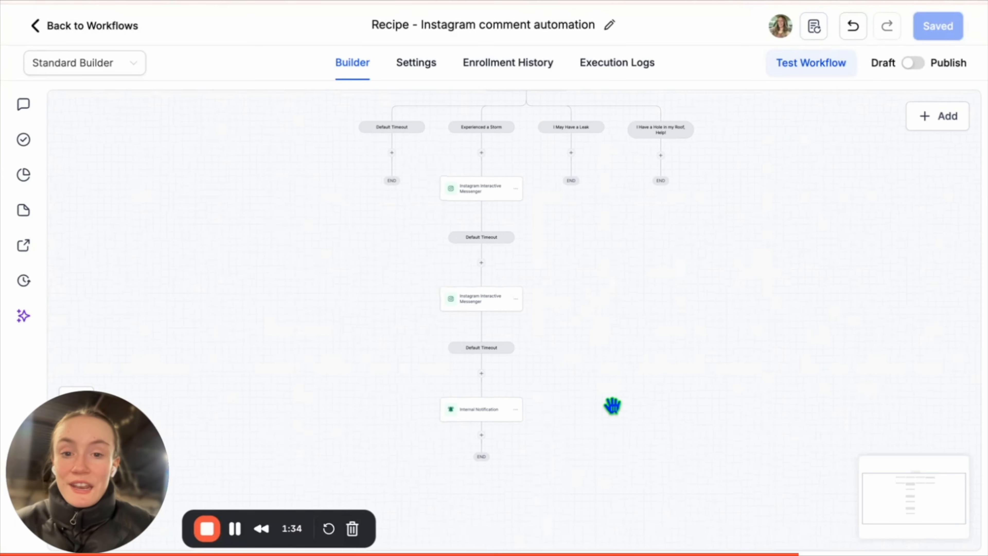
scroll(613, 406, "up", 5)
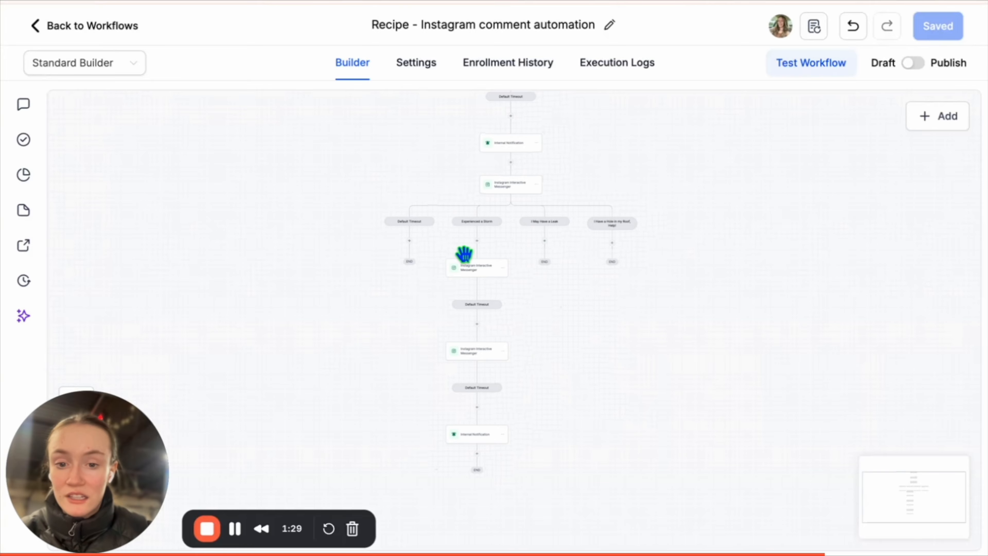
scroll(535, 339, "up", 3)
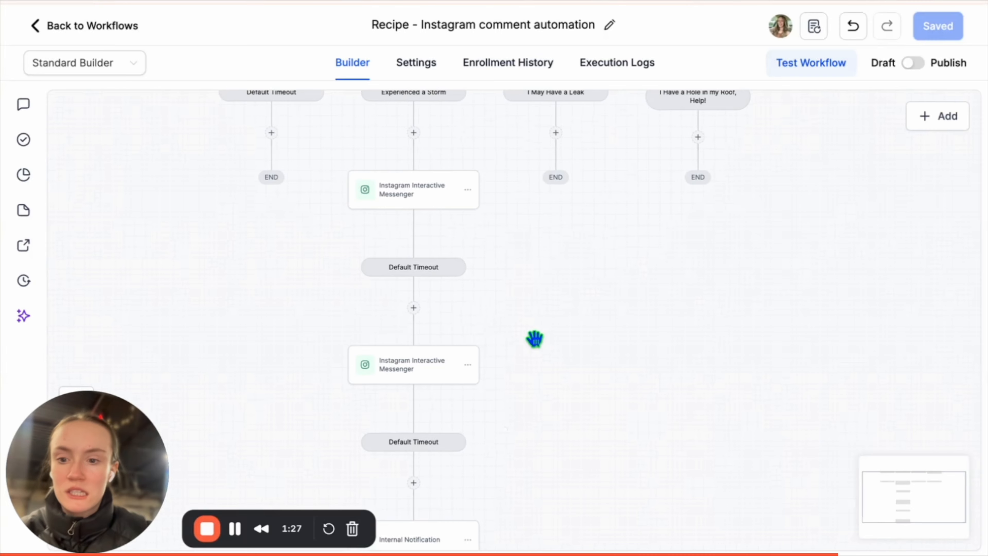
left_click(467, 189)
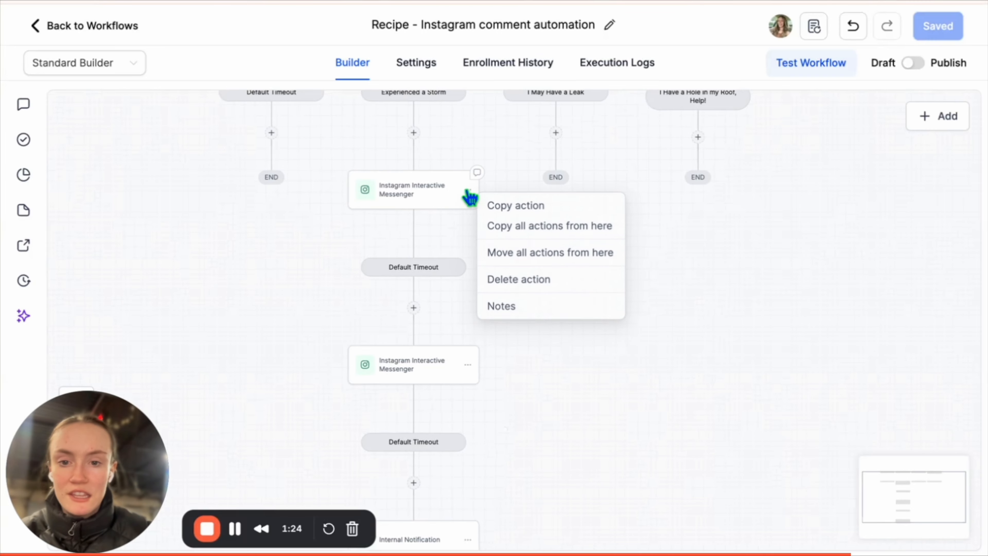
left_click(539, 229)
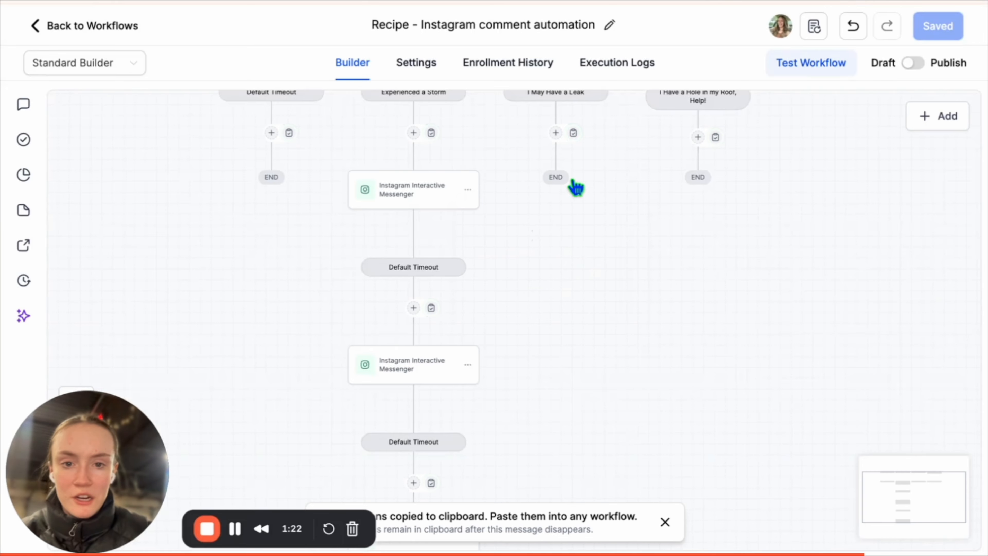
left_click(538, 173)
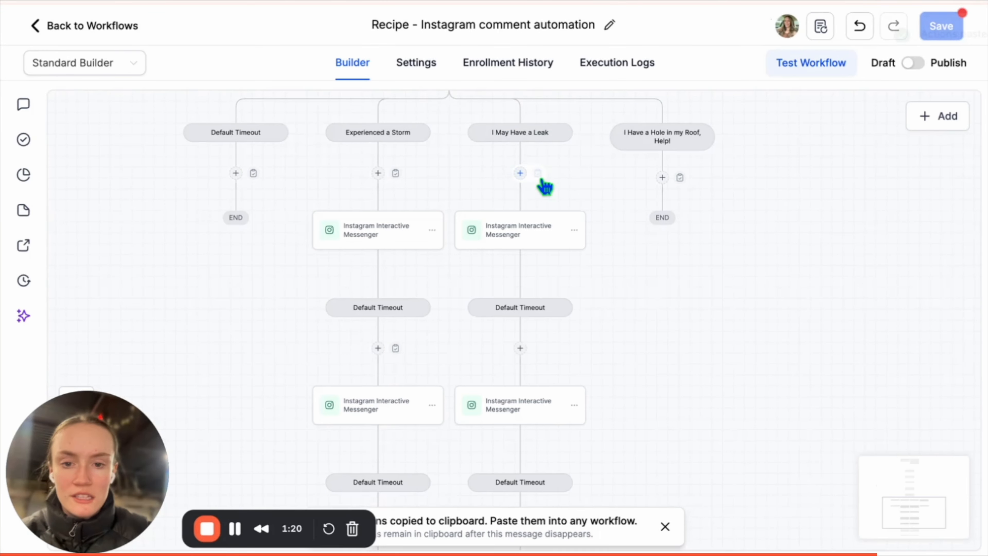
Copy the Leak branch's messenger, timeout and notification steps into the roof-hole branch.
left_click(575, 230)
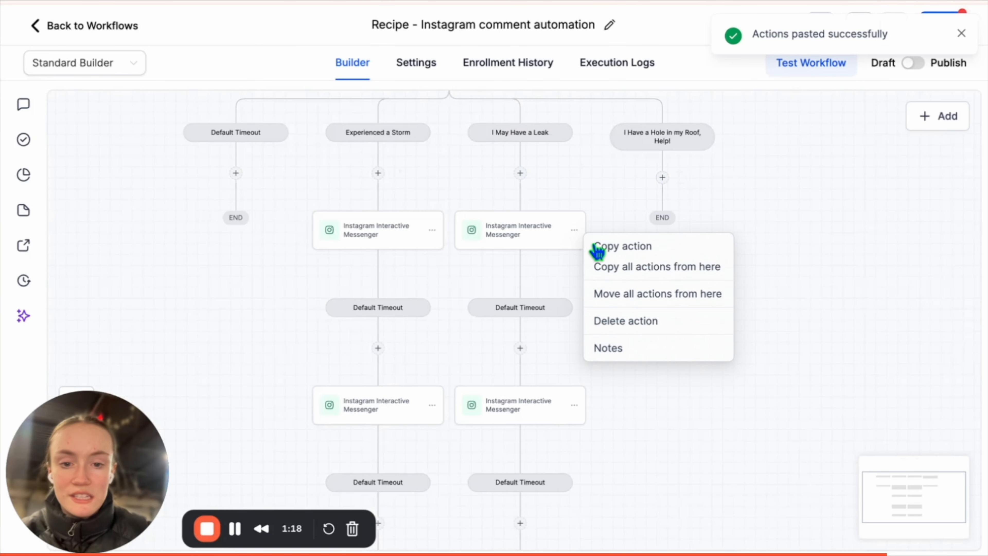
left_click(633, 269)
left_click(681, 179)
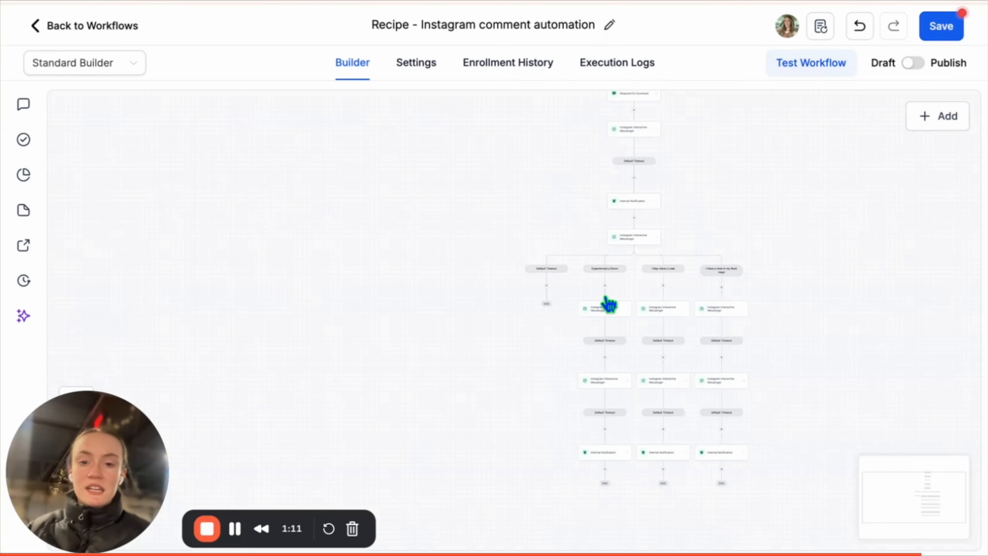
scroll(607, 303, "up", 5)
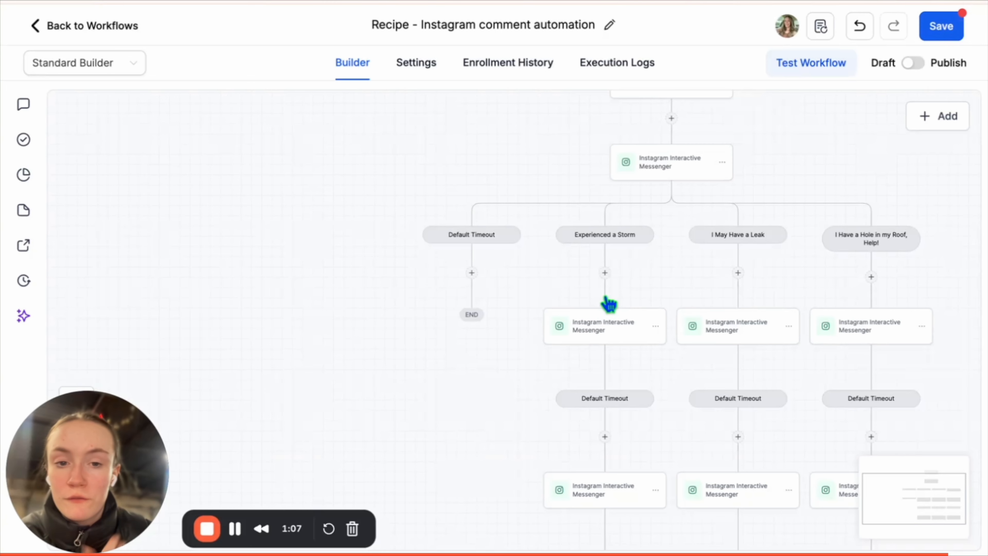
scroll(609, 304, "up", 3)
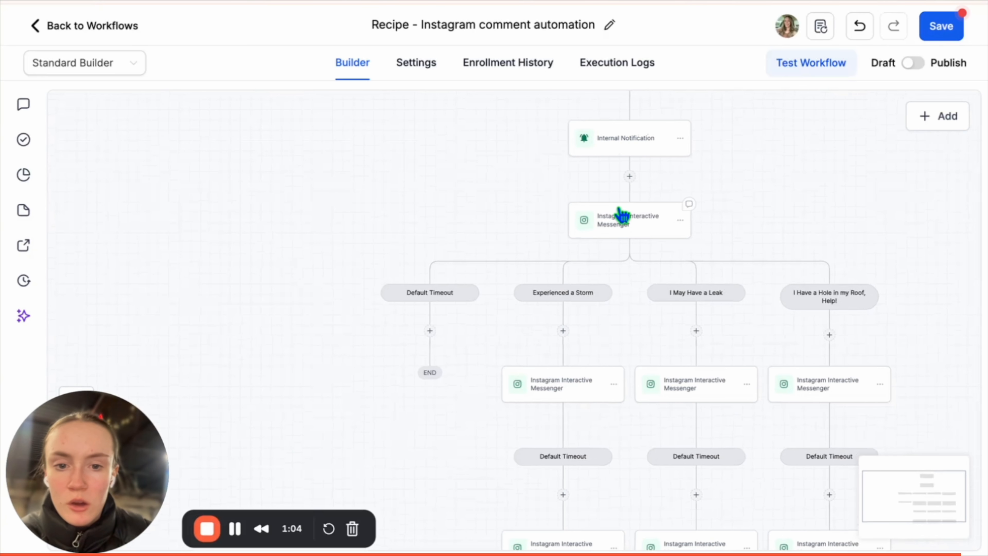
scroll(459, 304, "down", 2)
mouse_move(435, 308)
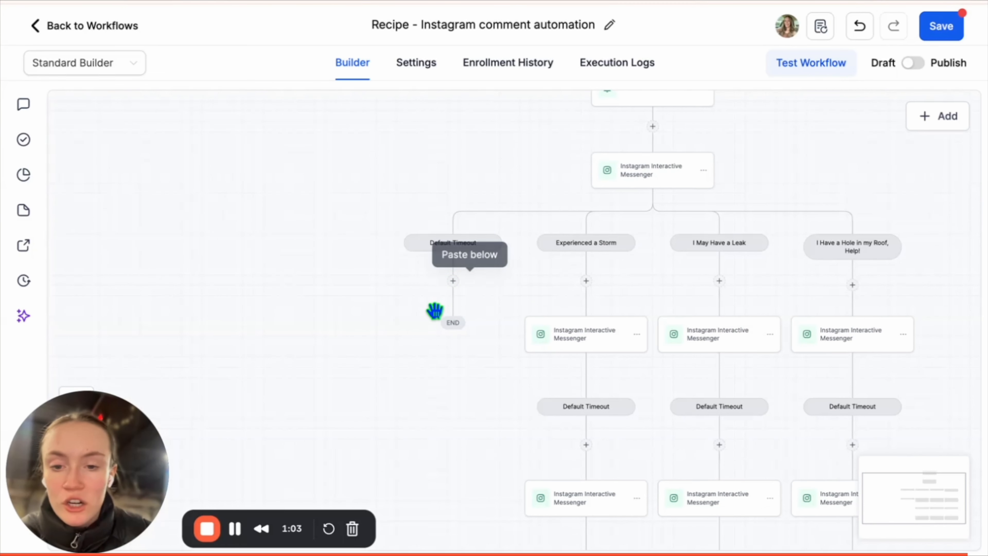
Add a Wait 15 step under the Default Timeout branch.
left_click(451, 282)
type("wait")
left_click(682, 298)
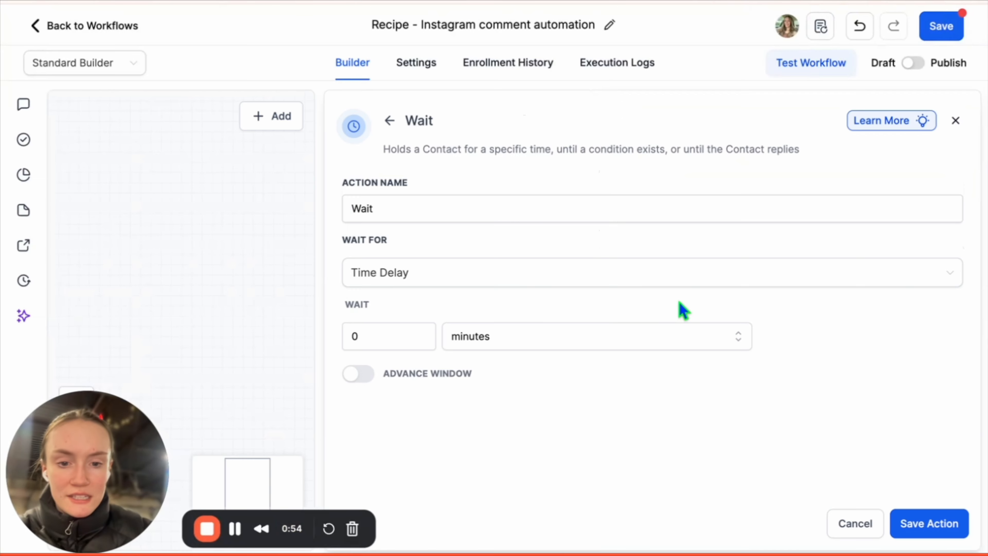
left_click(368, 335)
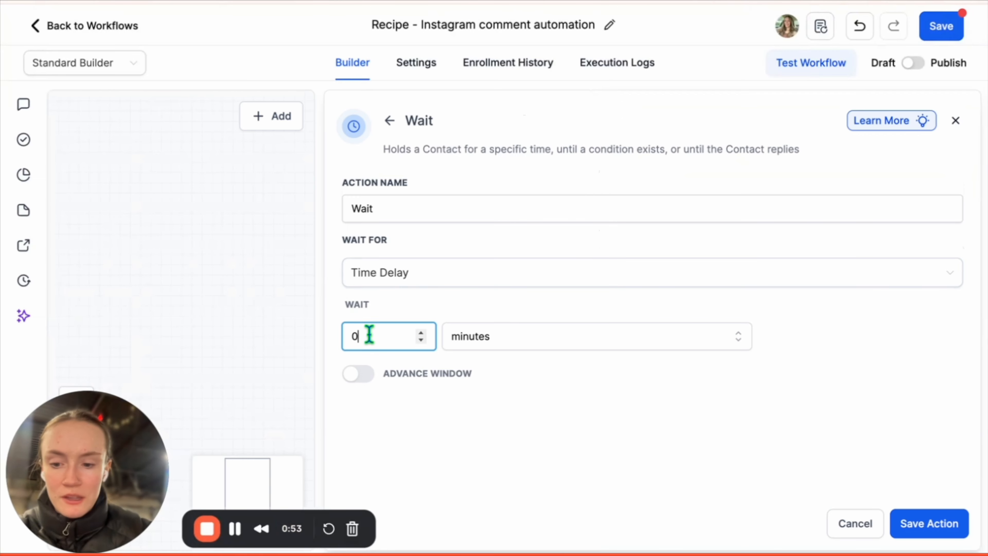
left_click(483, 215)
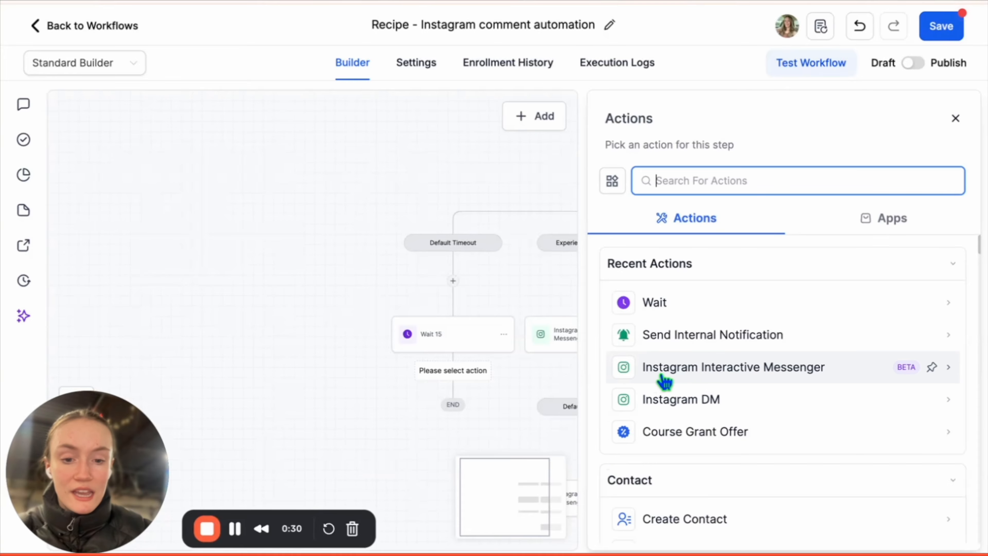
Add an Instagram messenger step asking 'Hey! You still there?' and for their zip code.
left_click(664, 367)
scroll(663, 380, "down", 3)
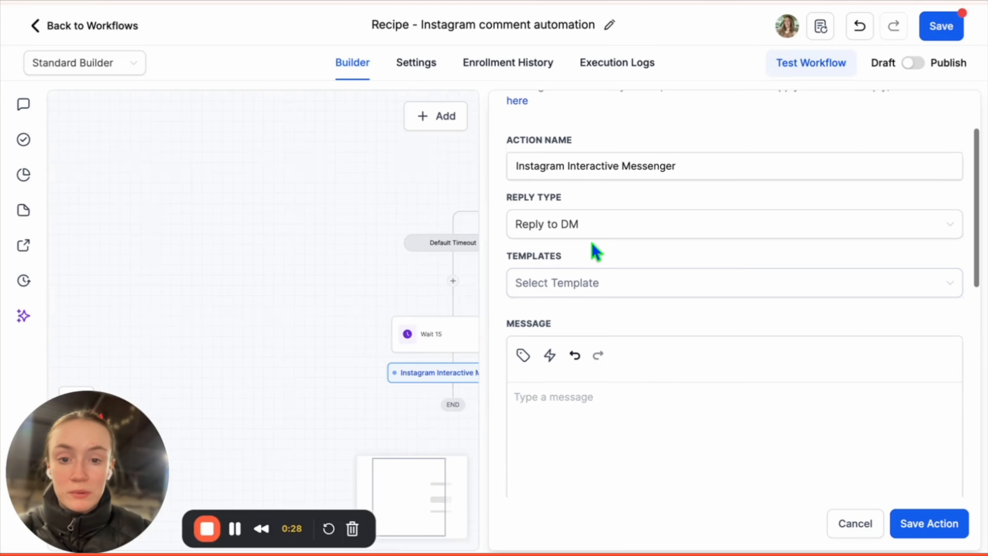
scroll(584, 389, "down", 2)
left_click(580, 296)
key("ctrl+v")
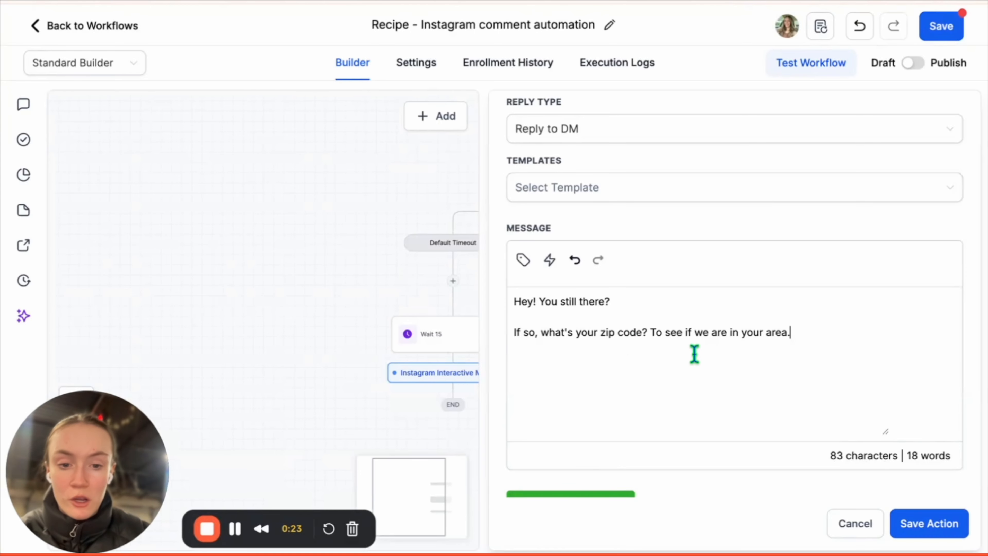
scroll(862, 417, "down", 7)
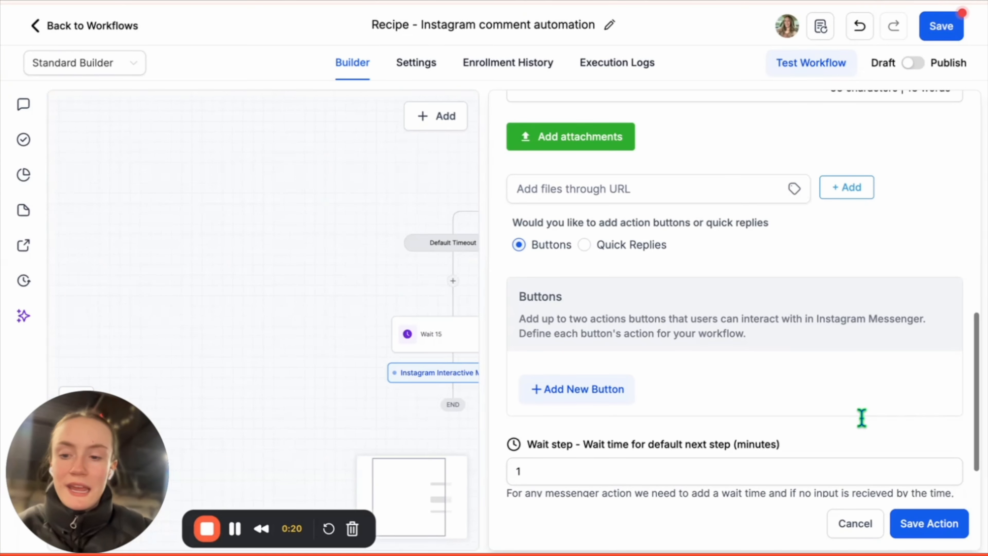
scroll(862, 418, "down", 2)
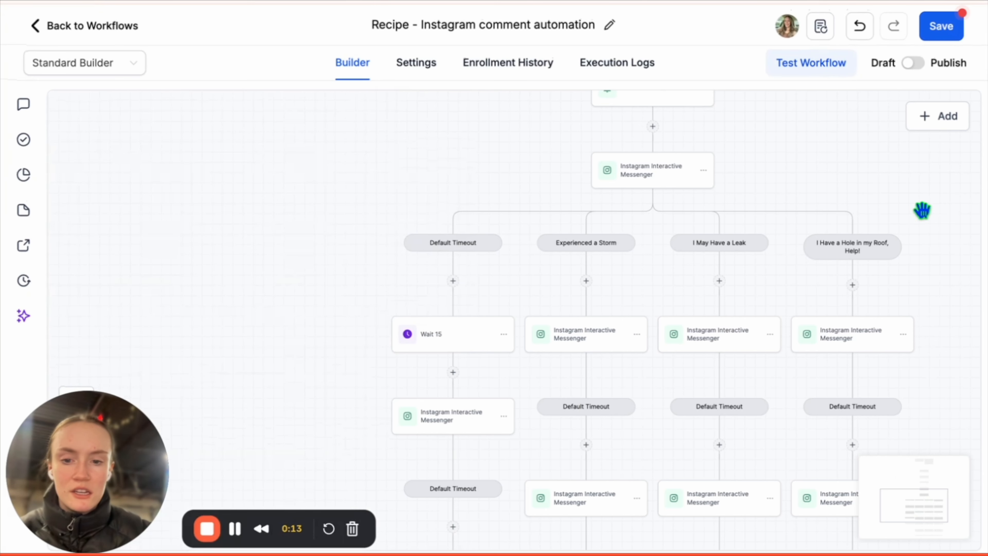
Save the workflow and review the severity question step's settings without changing them.
left_click(956, 31)
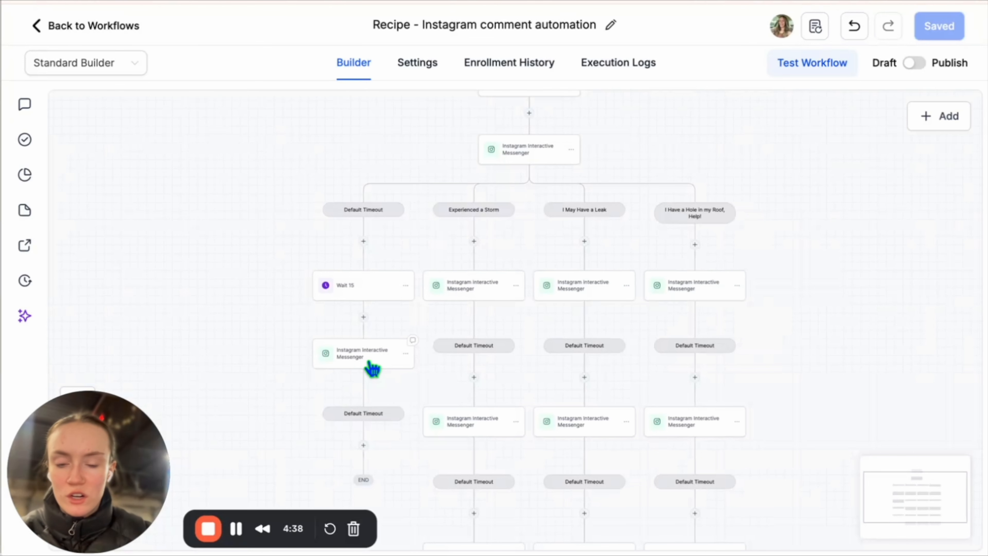
scroll(629, 177, "down", 2)
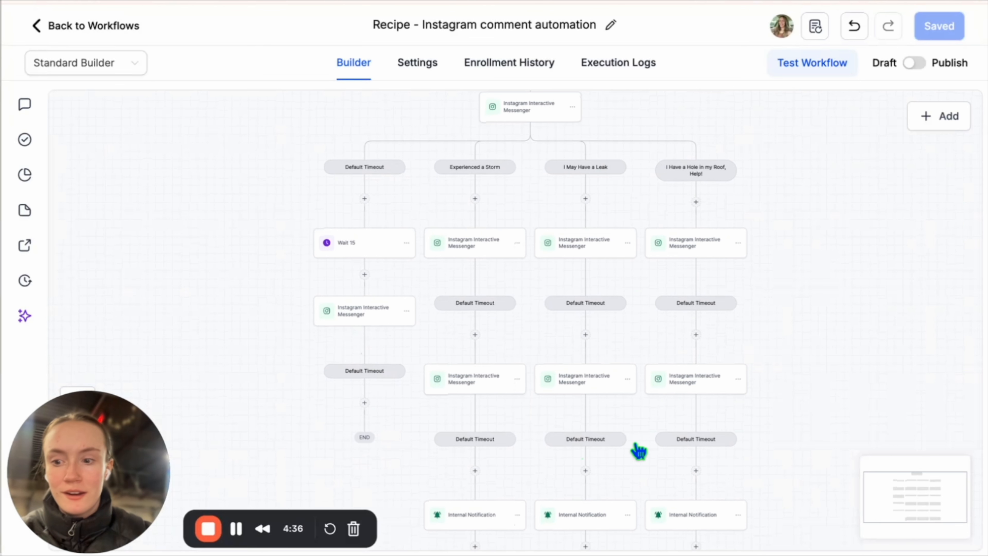
scroll(639, 451, "up", 5)
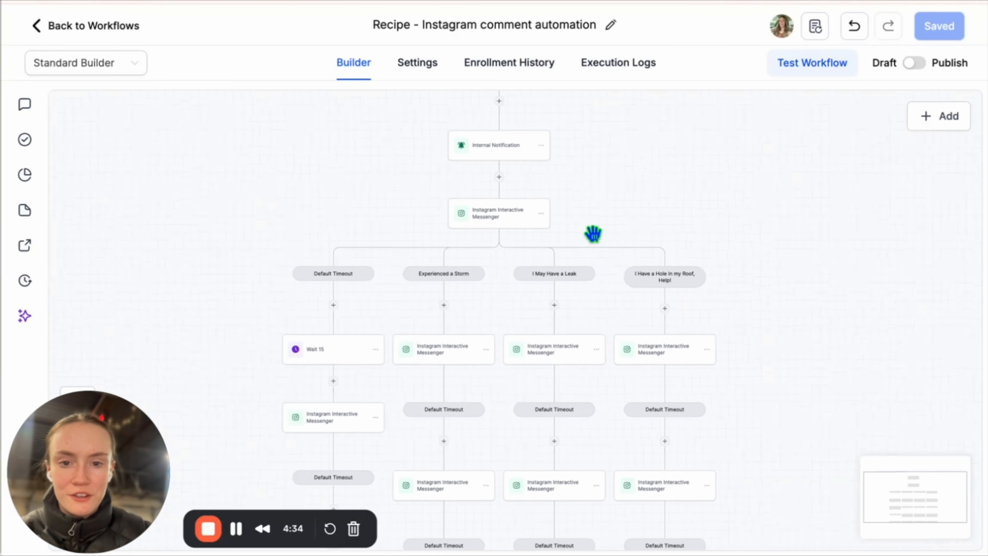
left_click(513, 222)
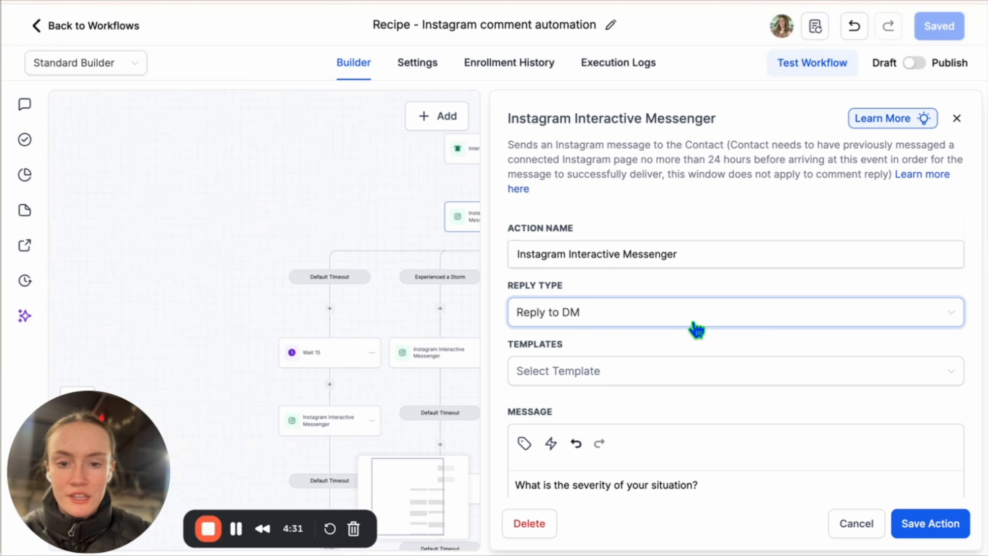
scroll(695, 327, "down", 5)
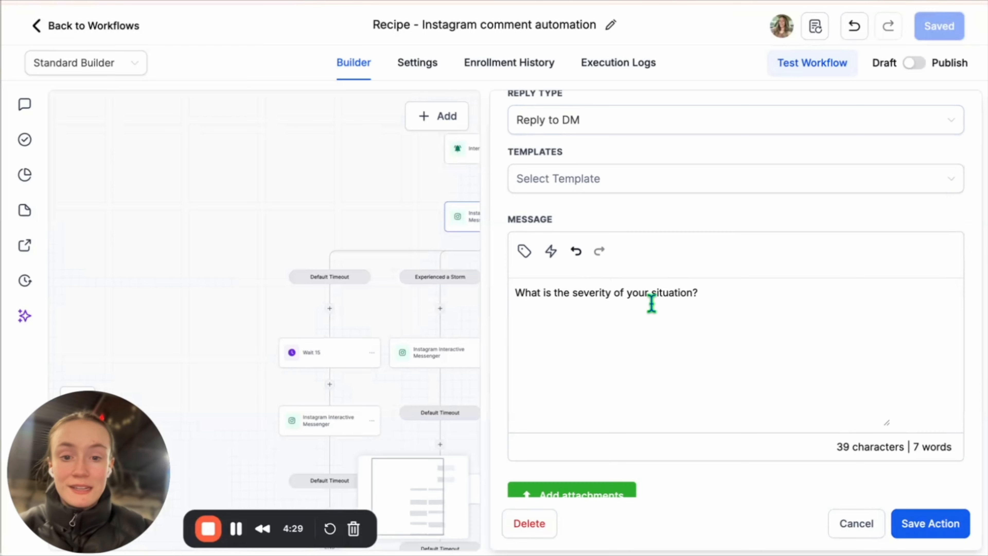
left_click(858, 524)
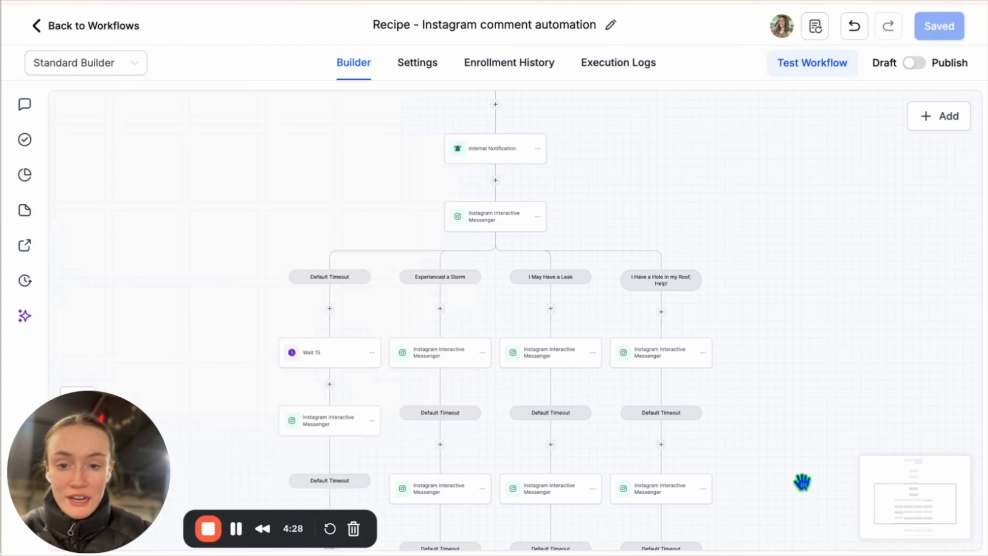
Copy the severity question step and its branches below the Default Timeout follow-up message.
left_click(539, 218)
left_click(596, 253)
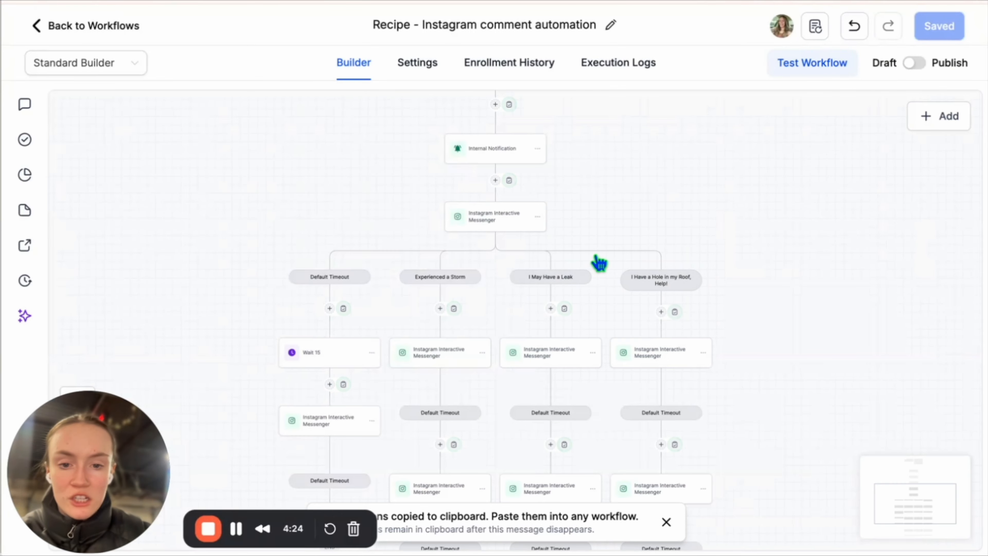
scroll(564, 304, "down", 3)
left_click(370, 377)
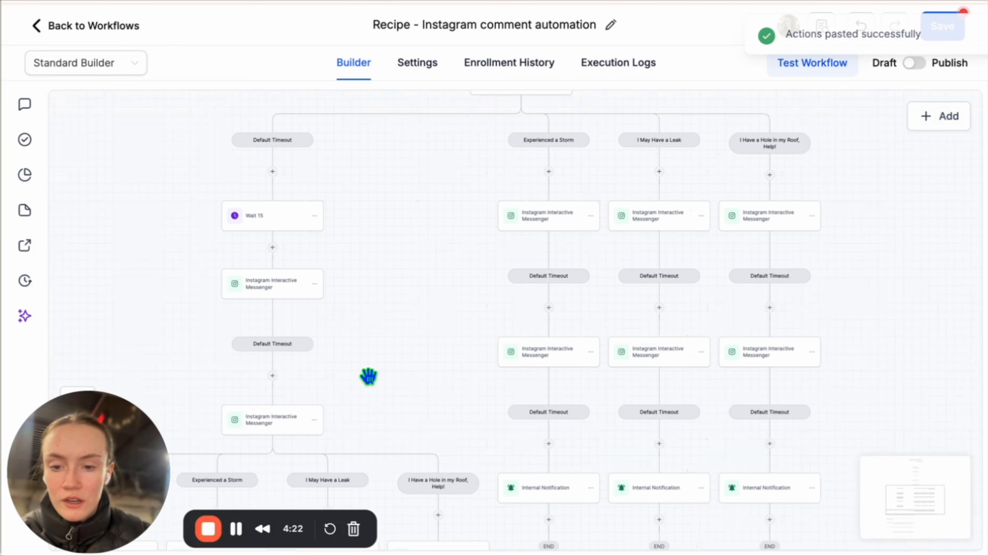
scroll(435, 323, "left", 2)
scroll(378, 189, "up", 1)
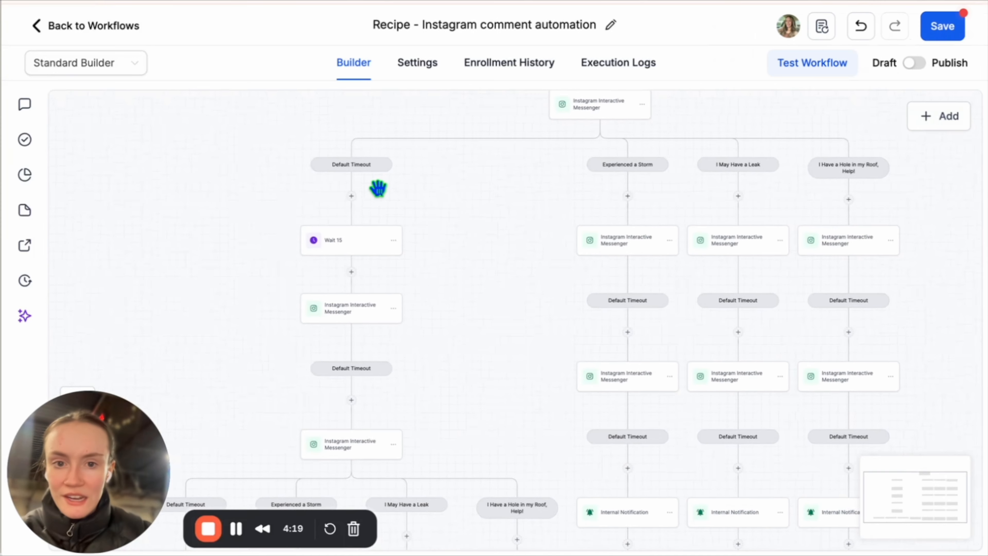
scroll(378, 189, "down", 5)
scroll(461, 224, "up", 3)
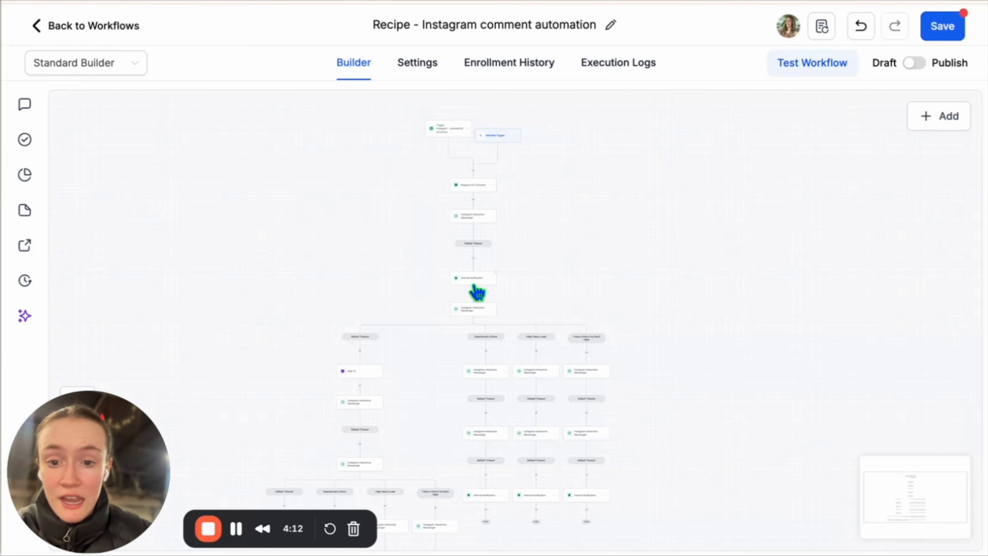
scroll(478, 290, "down", 1)
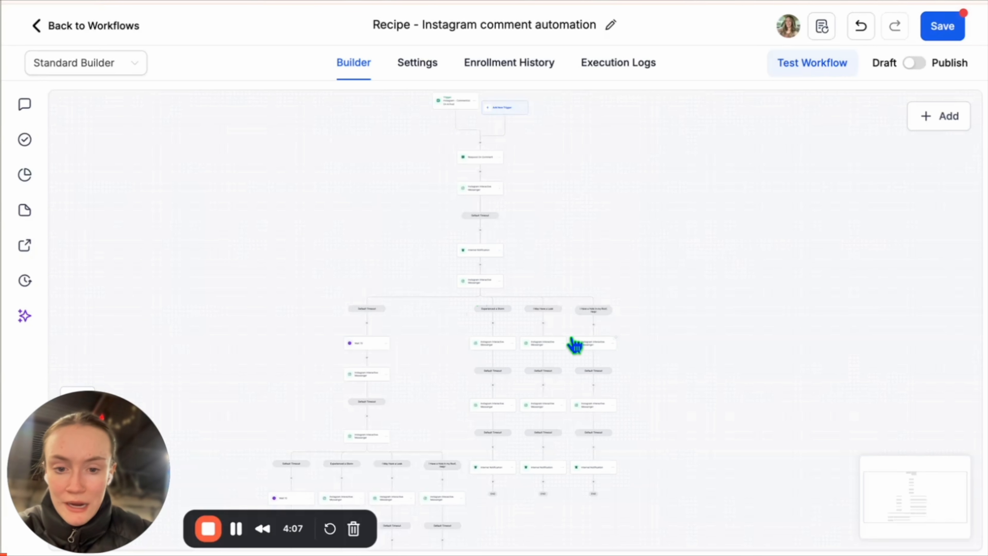
scroll(553, 344, "down", 2)
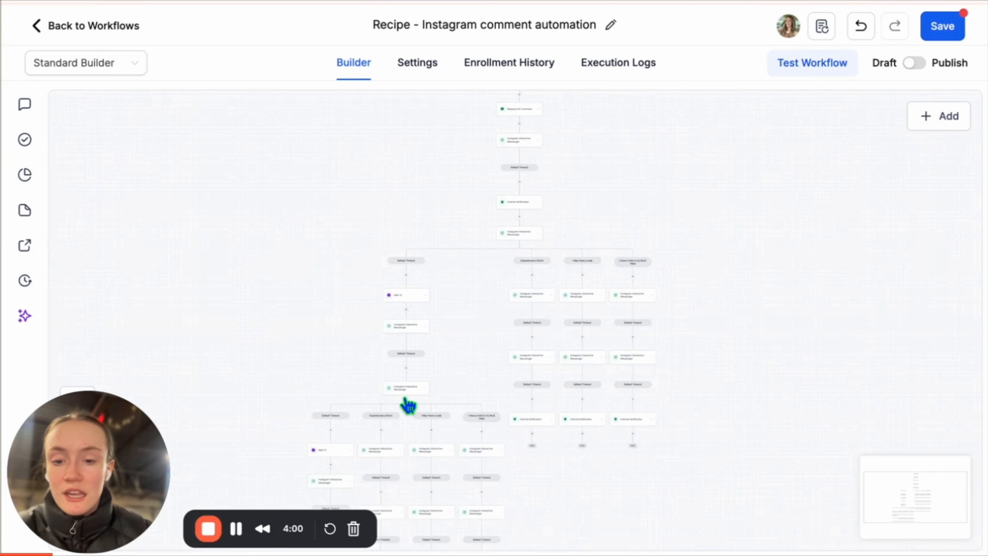
scroll(405, 394, "down", 2)
scroll(401, 366, "down", 3)
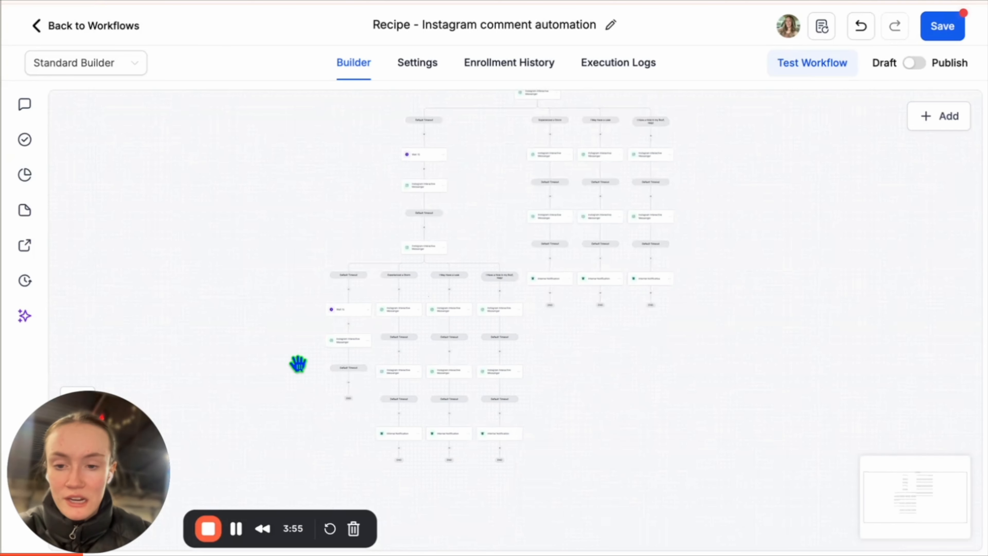
scroll(298, 364, "up", 5)
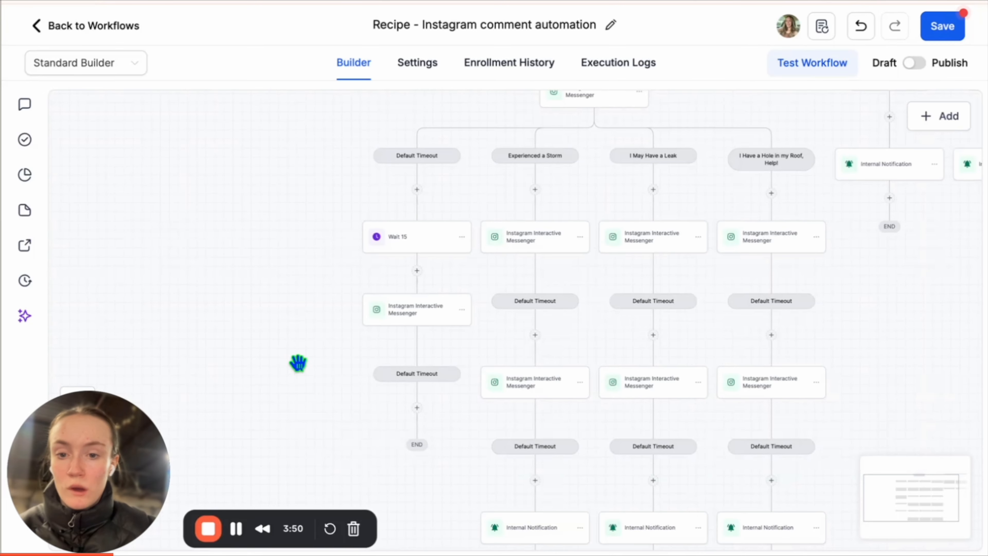
scroll(298, 364, "up", 1)
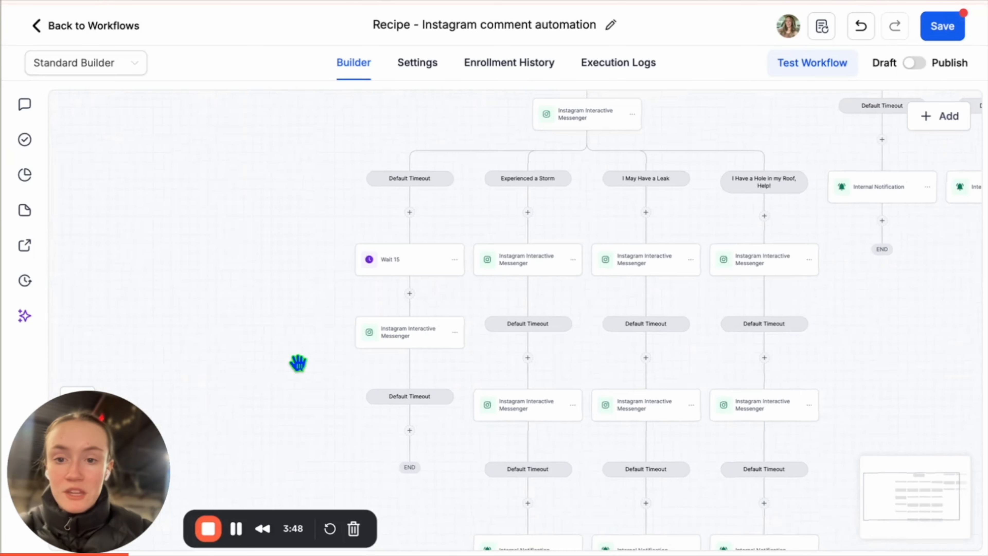
Rename the wait step Wait 60, set 60 minutes, and restrict resuming to a window including Saturday and Sunday.
left_click(390, 263)
left_click(403, 204)
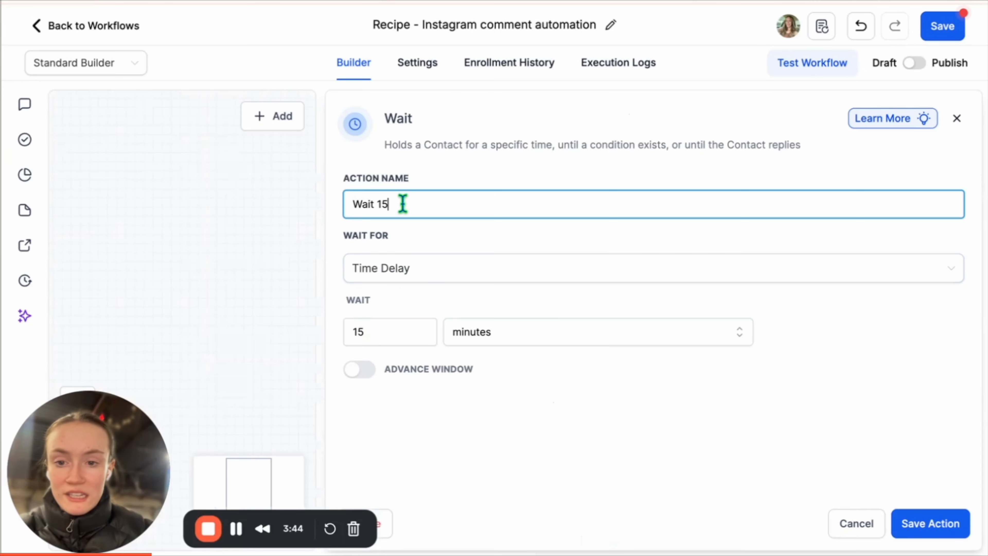
left_click(404, 331)
key("BackSpace")
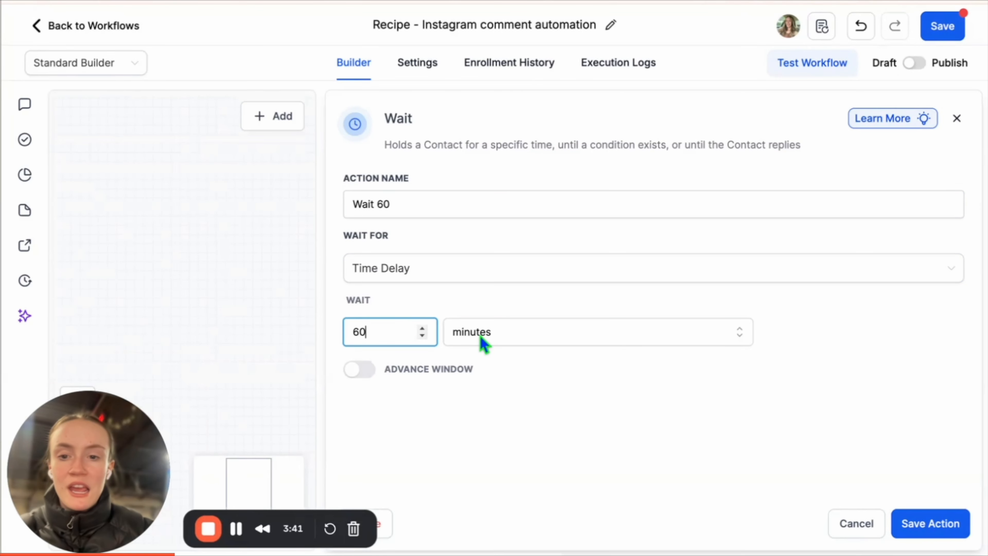
left_click(360, 369)
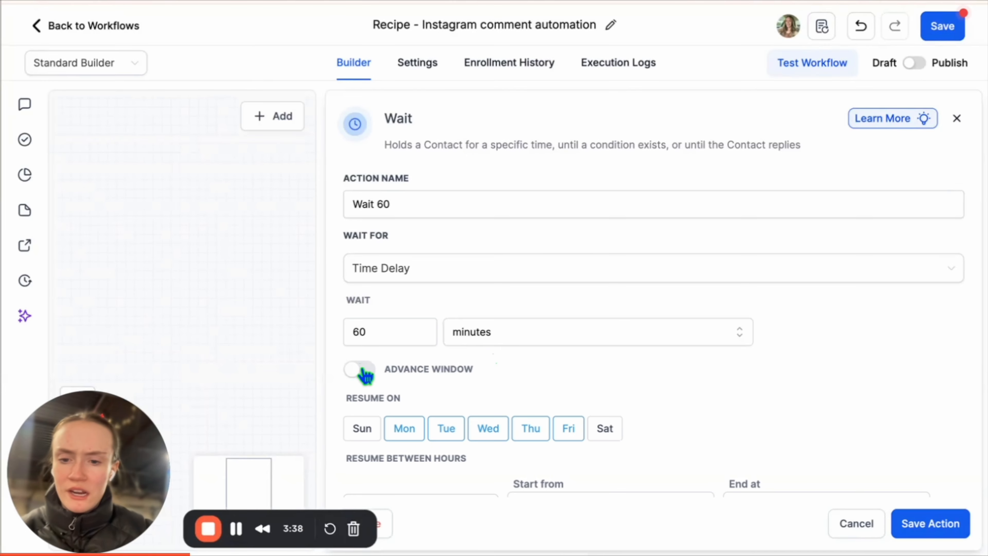
scroll(622, 369, "down", 2)
left_click(605, 329)
left_click(362, 329)
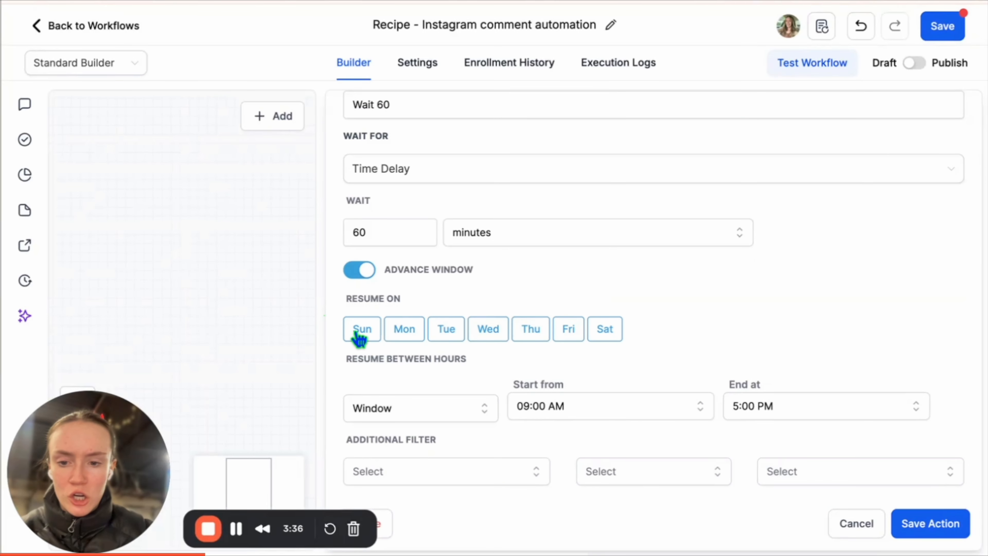
Set the resume window's end time to 6:30 PM.
left_click(802, 420)
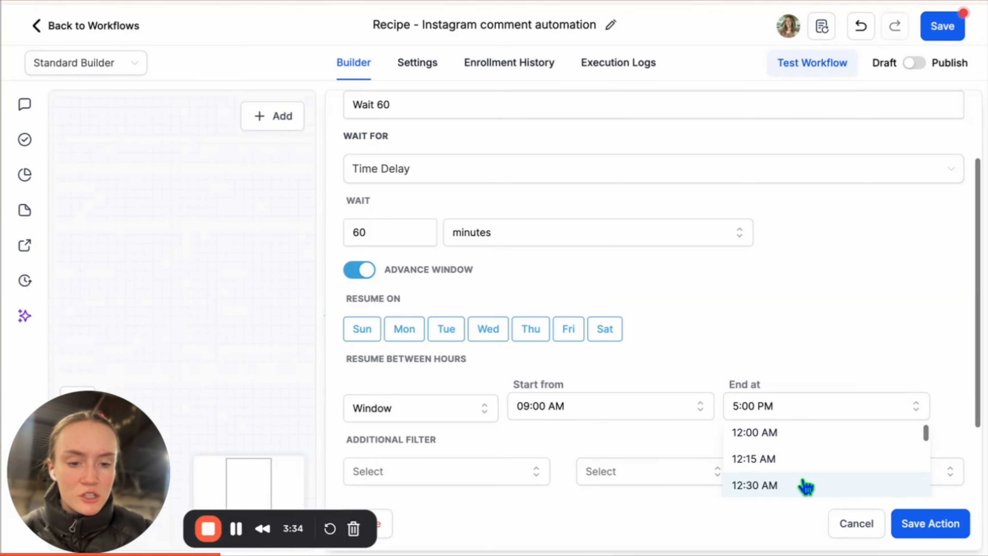
scroll(806, 485, "down", 15)
scroll(806, 487, "down", 8)
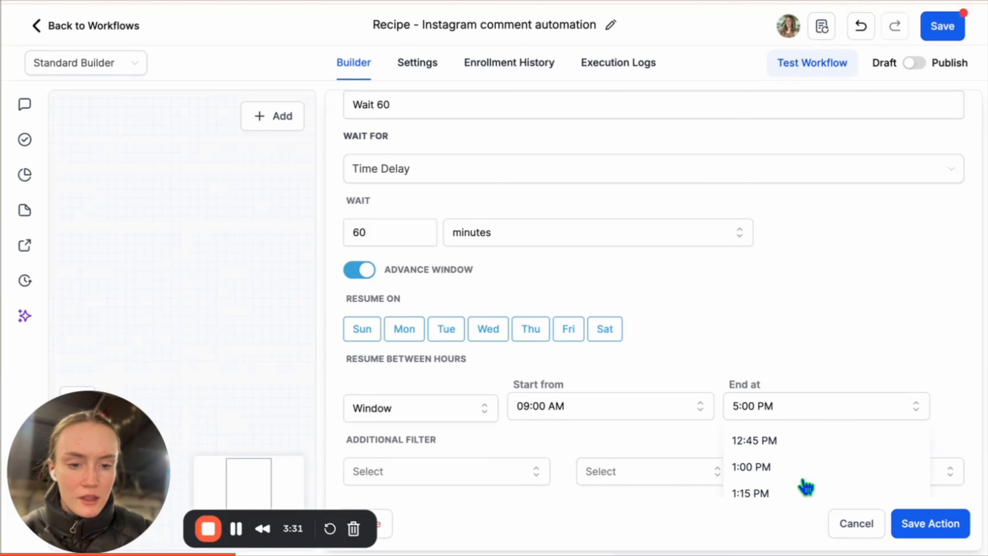
scroll(806, 487, "down", 1)
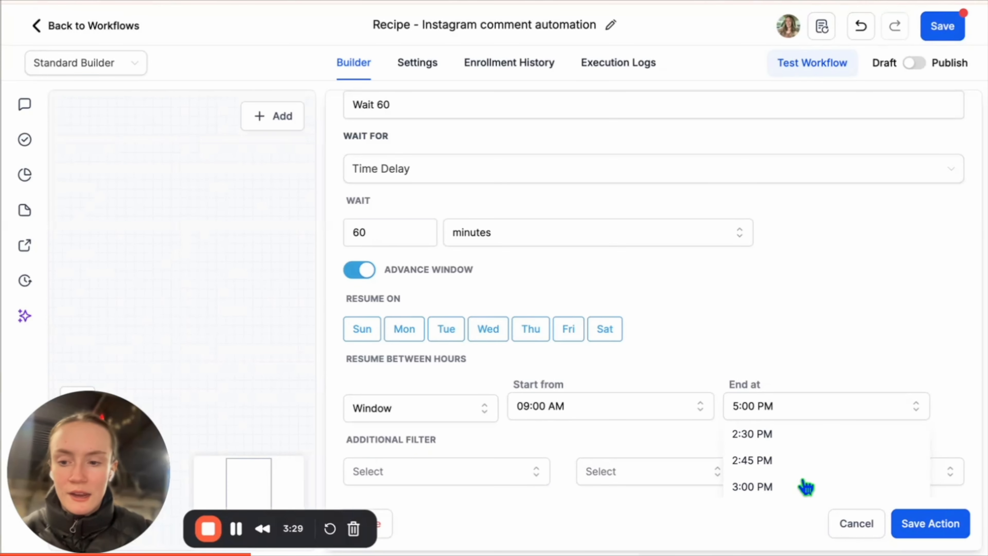
scroll(806, 487, "down", 1)
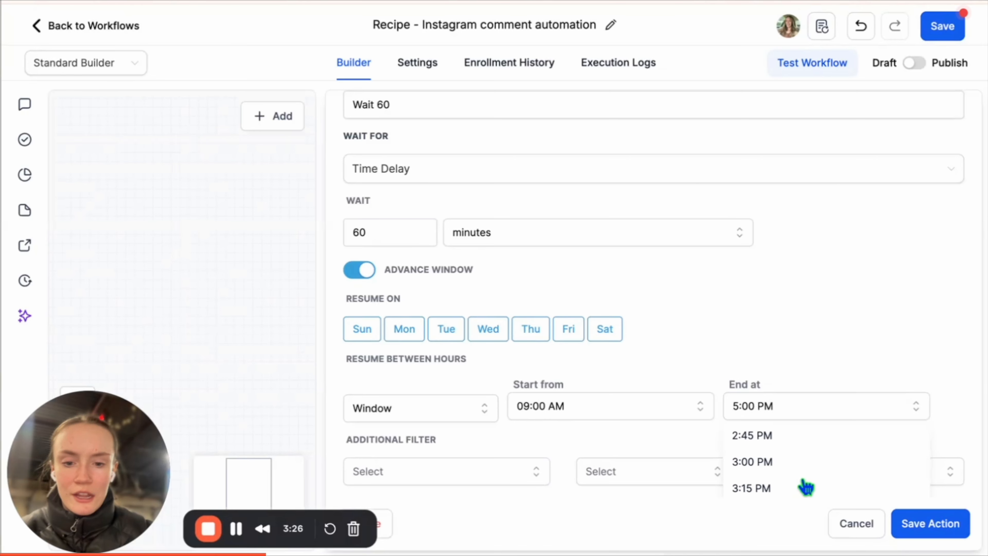
scroll(806, 487, "down", 1)
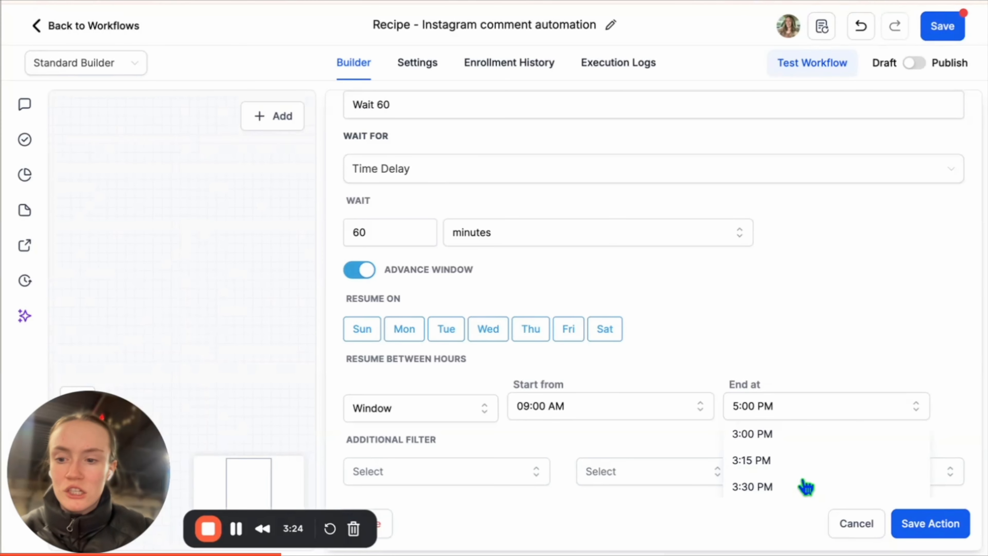
scroll(807, 486, "down", 3)
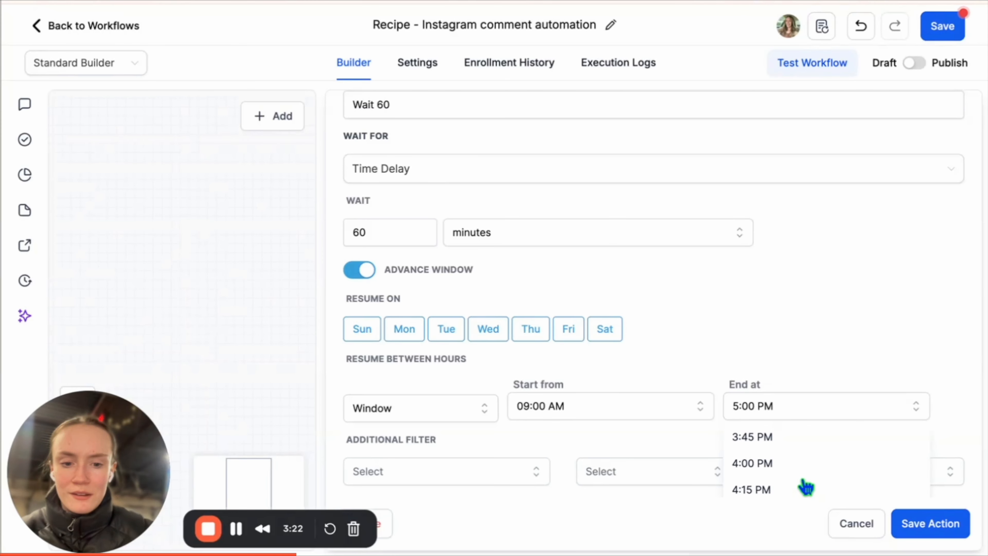
scroll(806, 487, "down", 2)
scroll(806, 487, "down", 1)
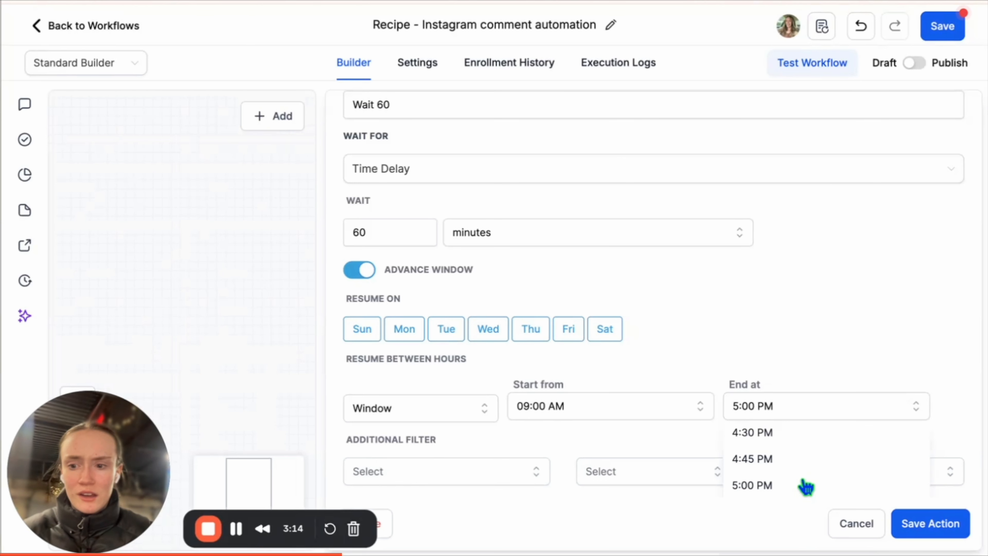
scroll(807, 486, "down", 2)
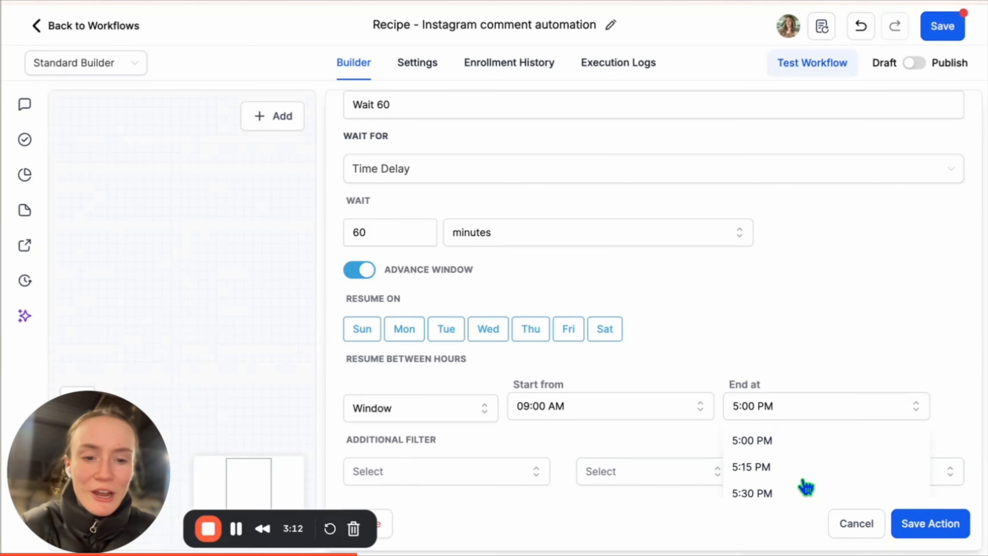
scroll(806, 487, "down", 4)
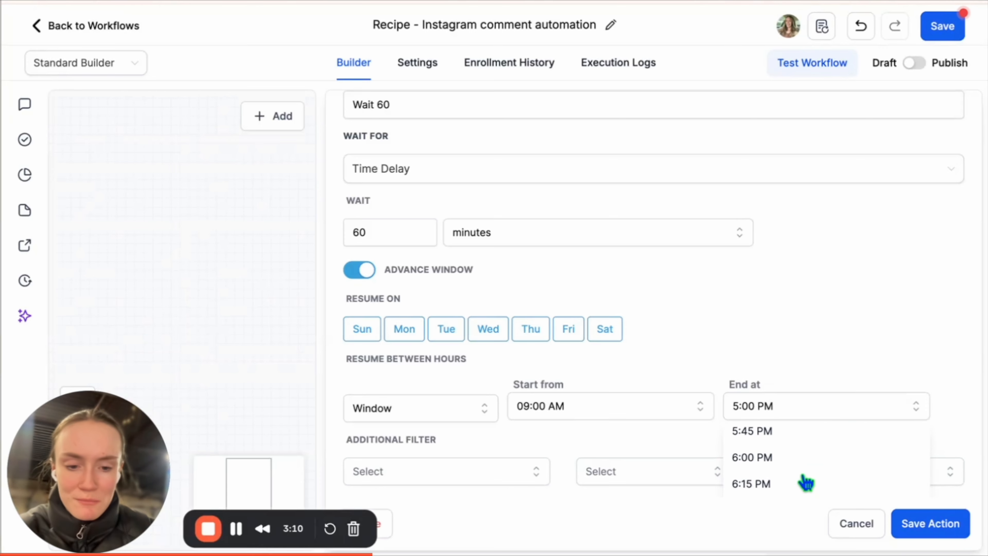
left_click(805, 485)
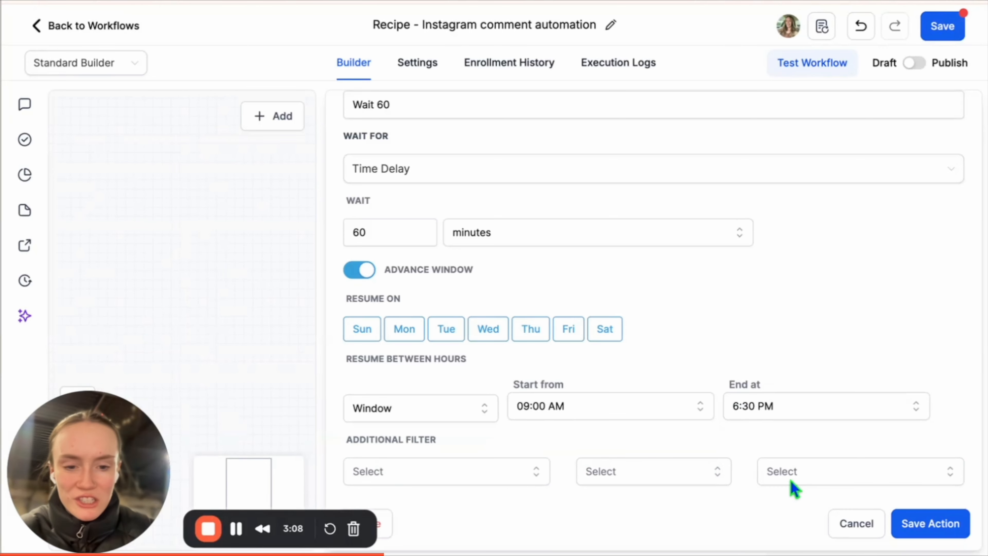
Set the resume window's start time to 06:30 AM.
left_click(613, 409)
scroll(615, 467, "down", 5)
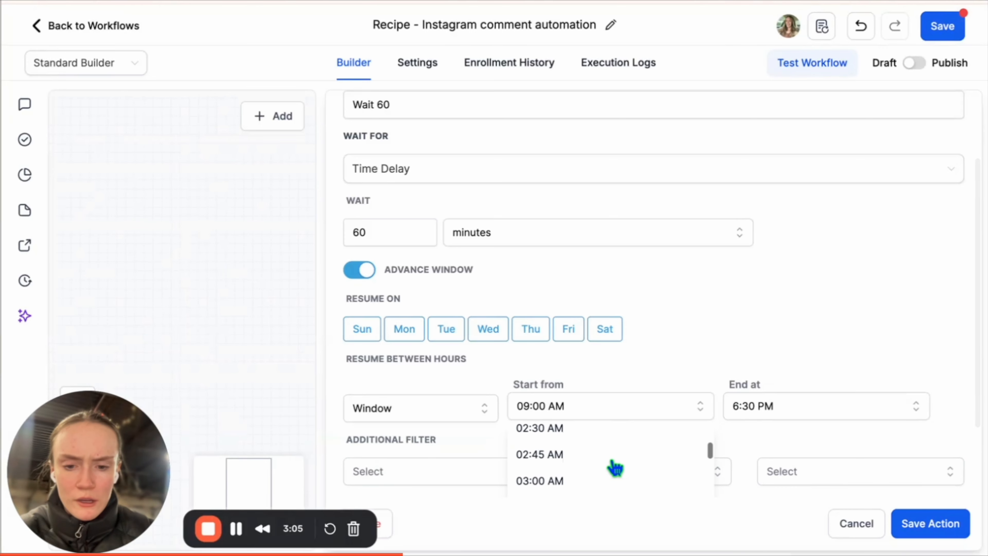
scroll(615, 467, "down", 3)
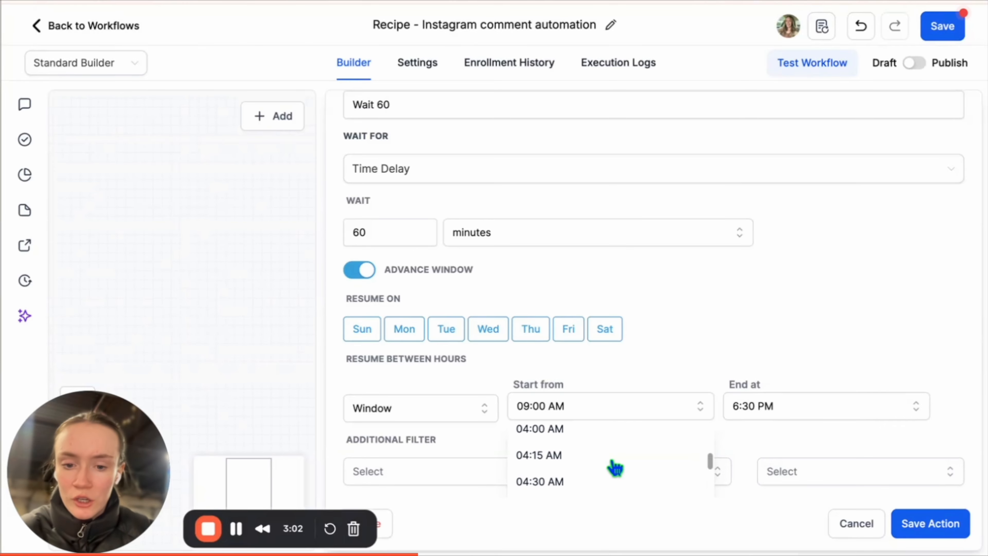
scroll(615, 467, "down", 2)
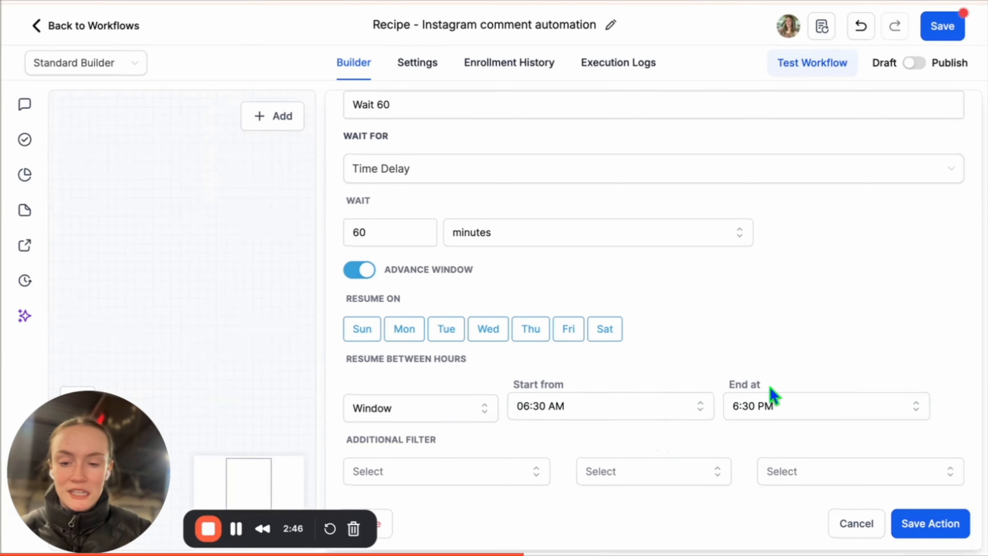
scroll(770, 388, "up", 1)
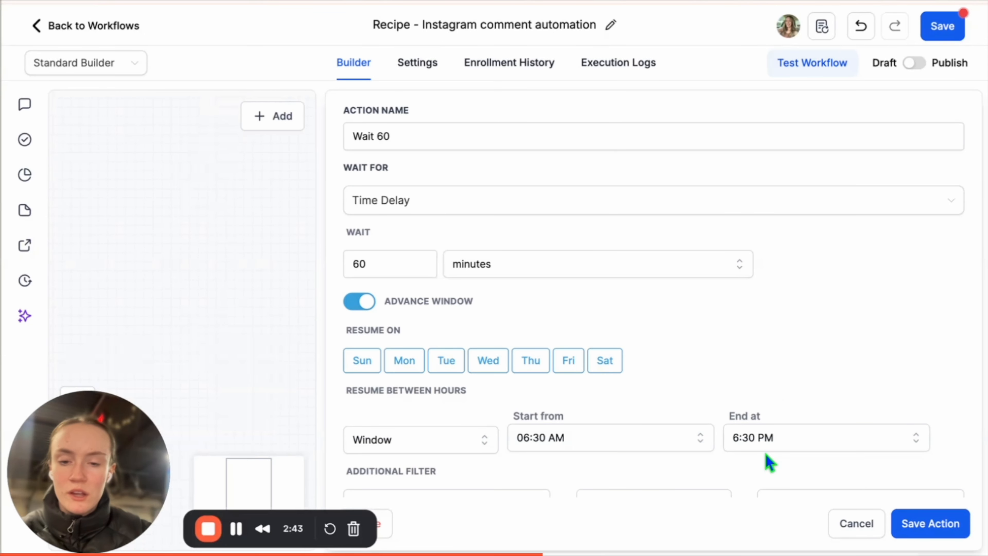
scroll(680, 360, "up", 2)
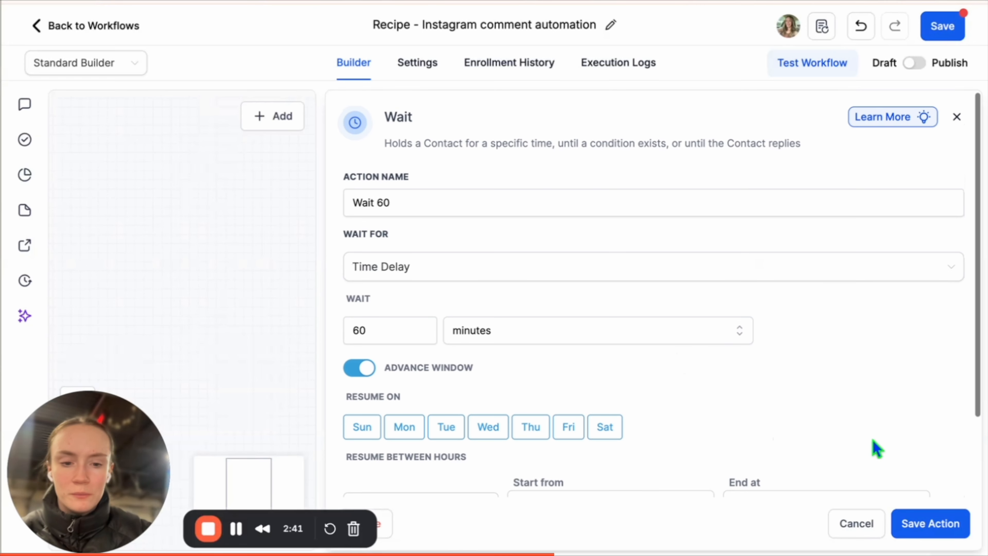
Save the Wait 60 step and reword the follow-up DM to 'just checking in, did you still need help?'.
left_click(955, 525)
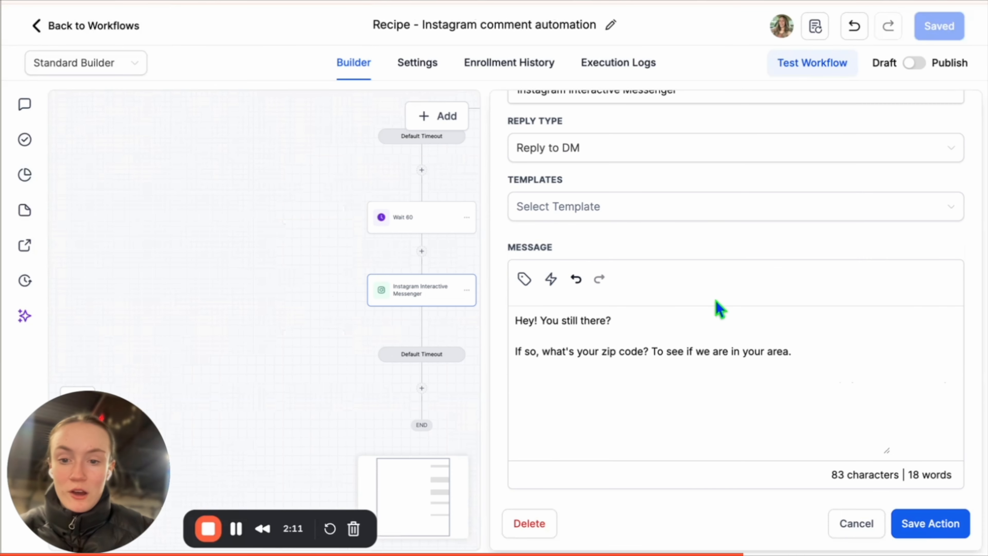
left_click_drag(817, 355, 523, 317)
type("Hey👋 just checking in, did you still need help?  If so, what's your zip code? To see if we are in your area.")
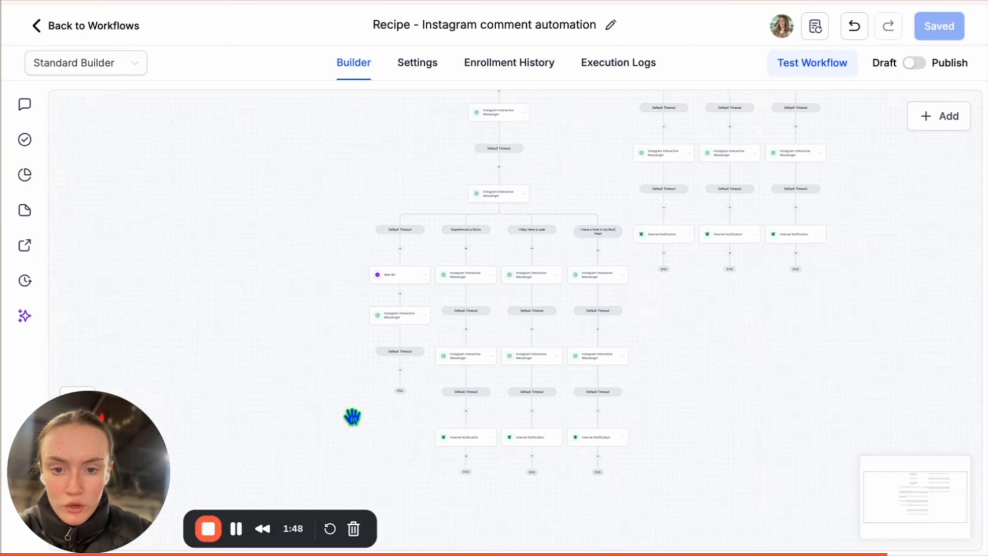
Copy the branching message step with everything after it and paste it below.
scroll(352, 416, "up", 3)
left_click(487, 258)
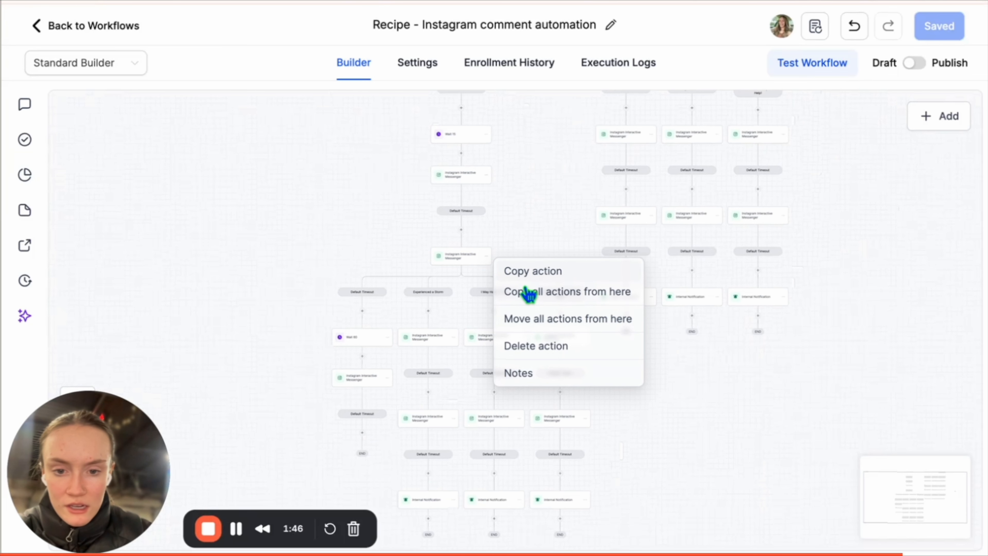
left_click(530, 295)
left_click(372, 435)
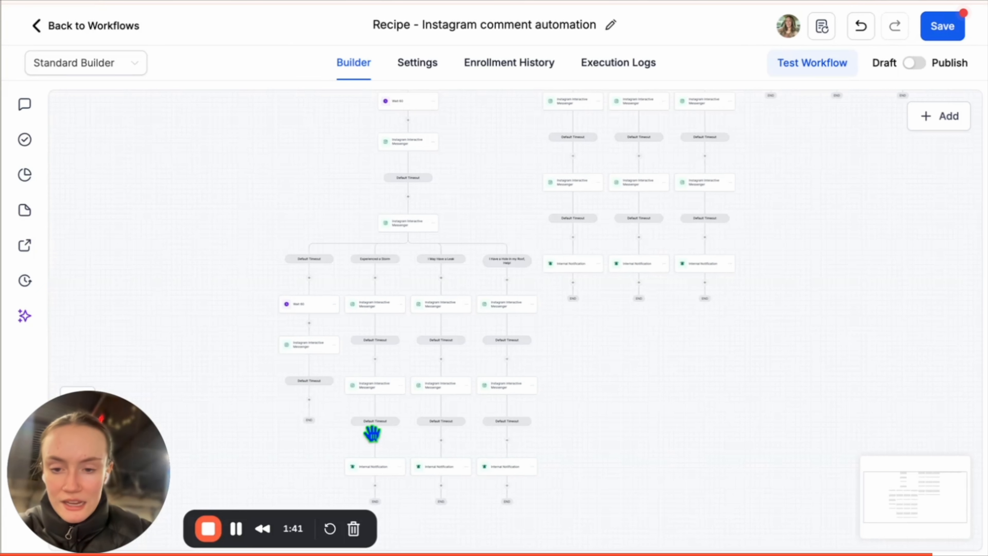
Delete the copied message step and its branches under Wait 60.
scroll(271, 357, "up", 5)
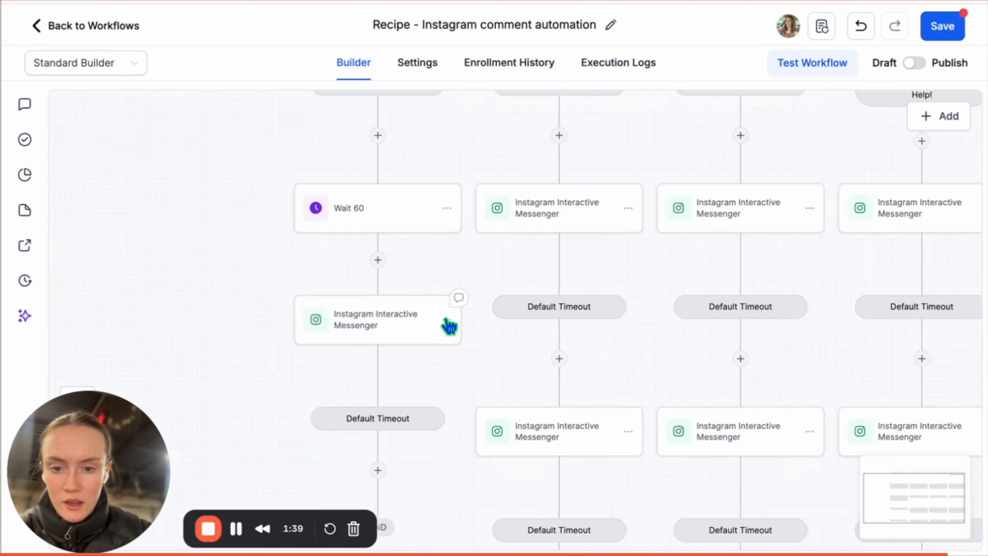
left_click(448, 325)
left_click(498, 412)
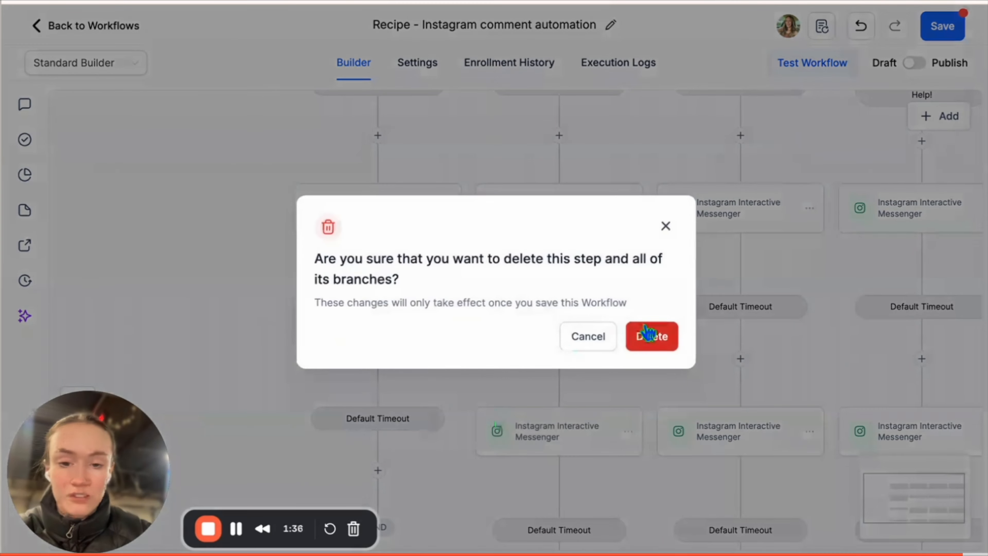
left_click(646, 332)
left_click(372, 234)
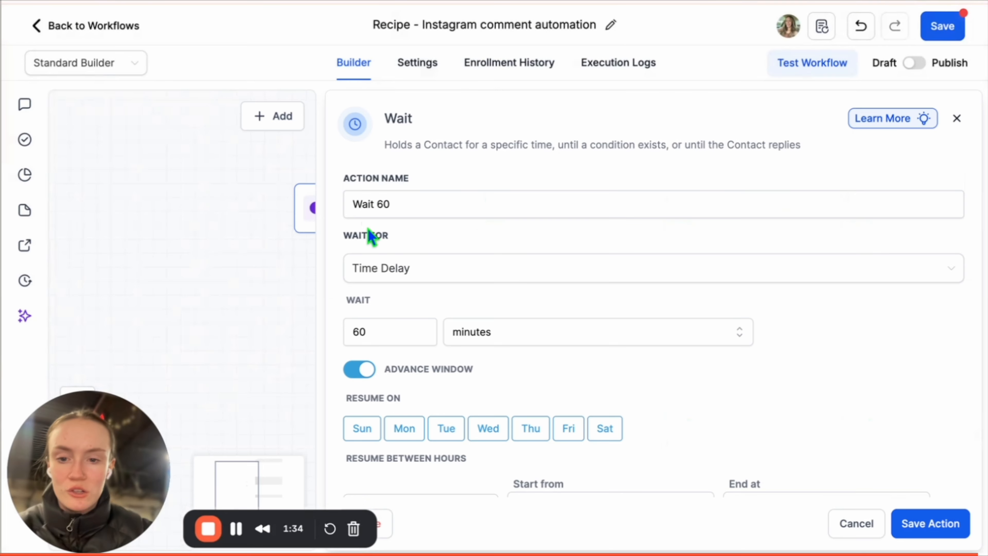
Change the copied wait step to 30 days, rename it Wait 30, and save it.
left_click(384, 324)
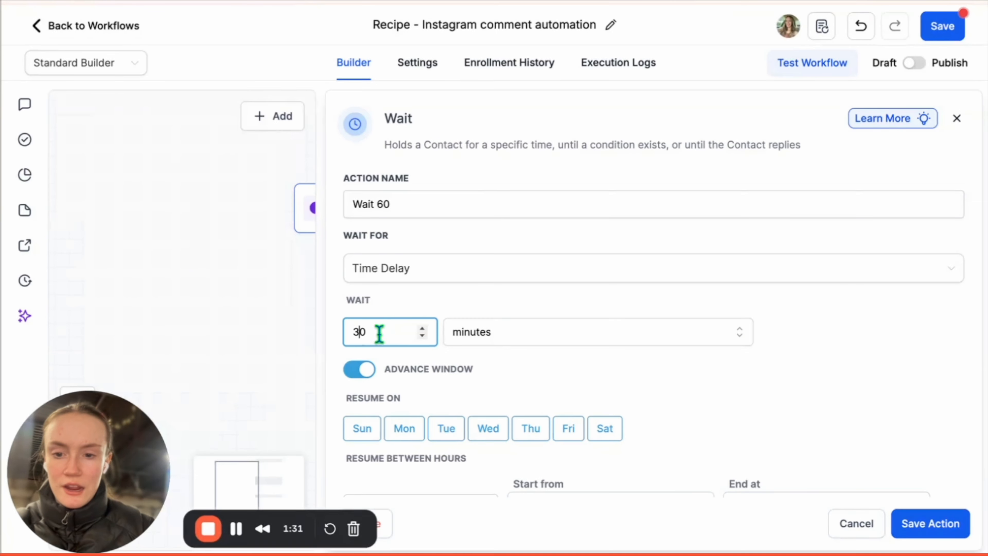
type("3")
left_click(499, 339)
left_click(494, 417)
left_click(374, 202)
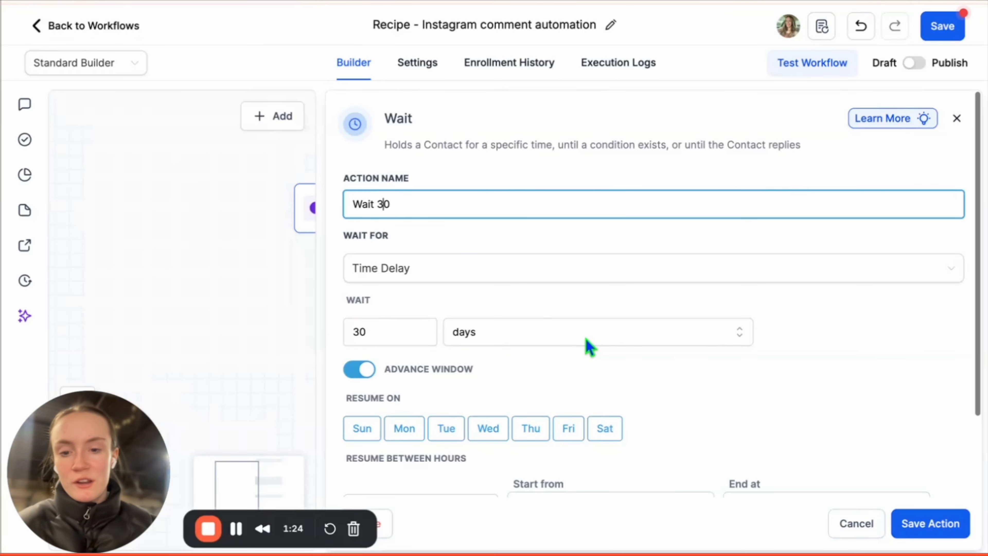
scroll(590, 346, "down", 3)
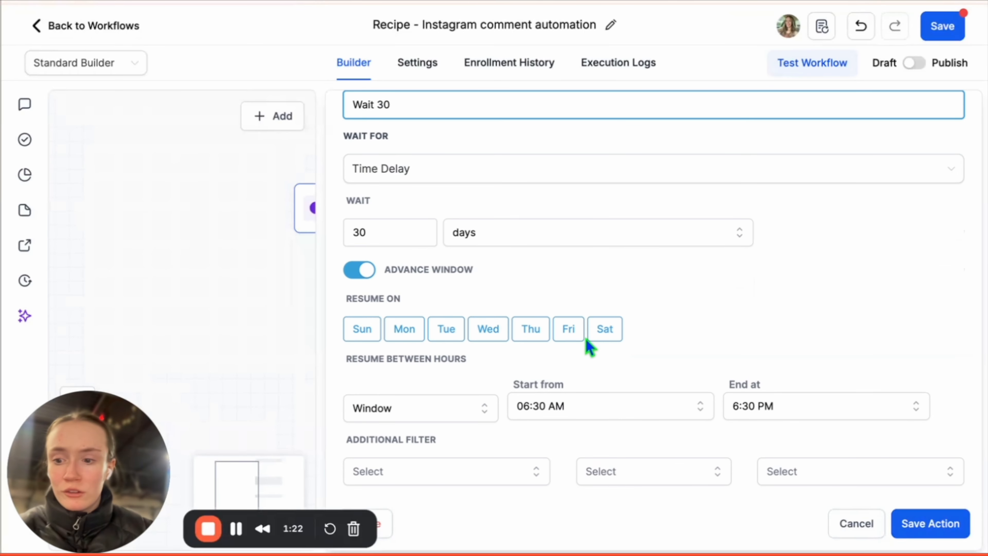
scroll(753, 369, "up", 2)
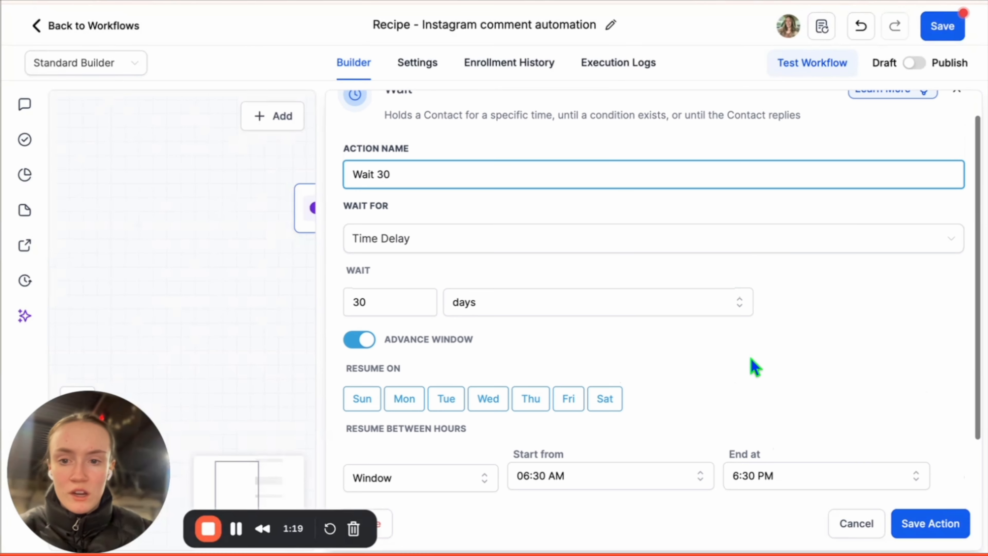
scroll(753, 368, "up", 1)
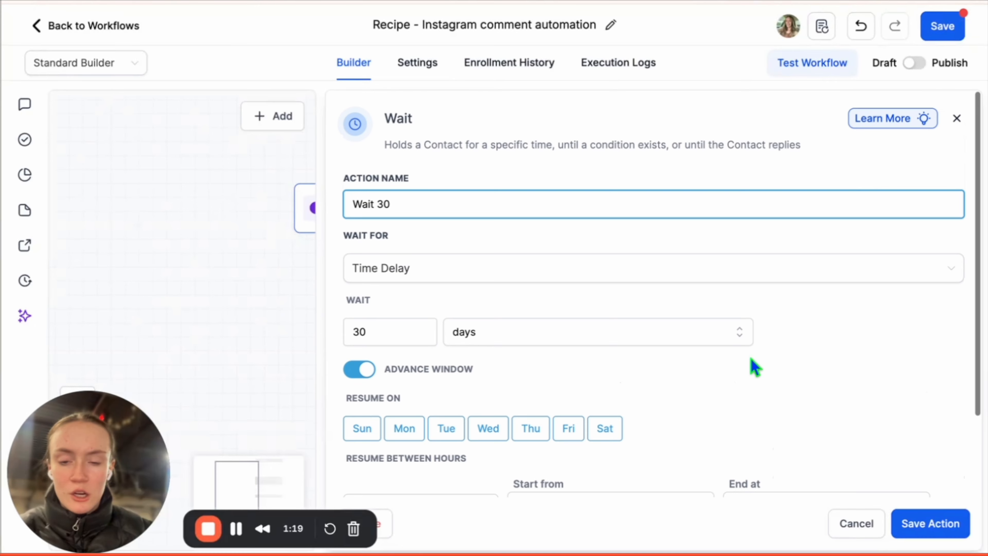
left_click(921, 528)
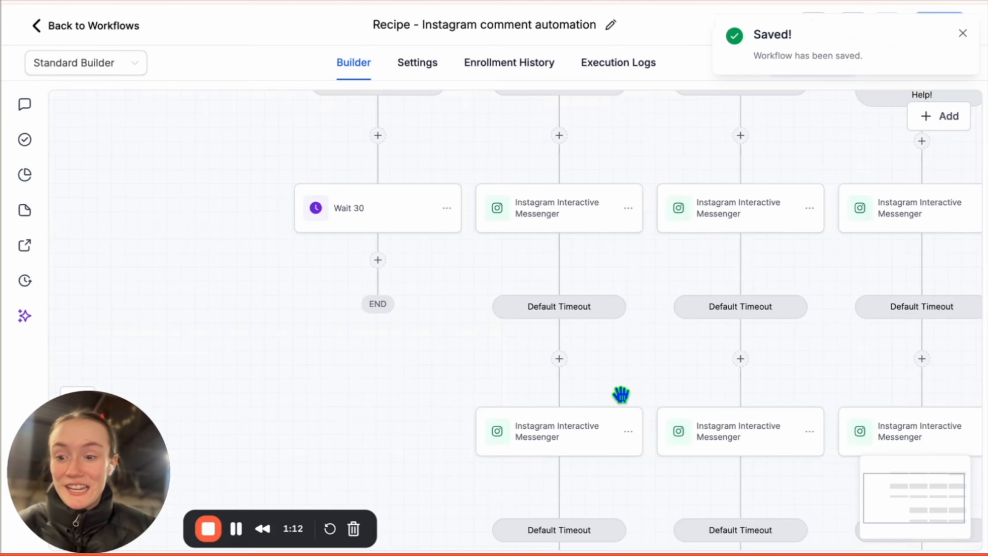
scroll(621, 394, "down", 10)
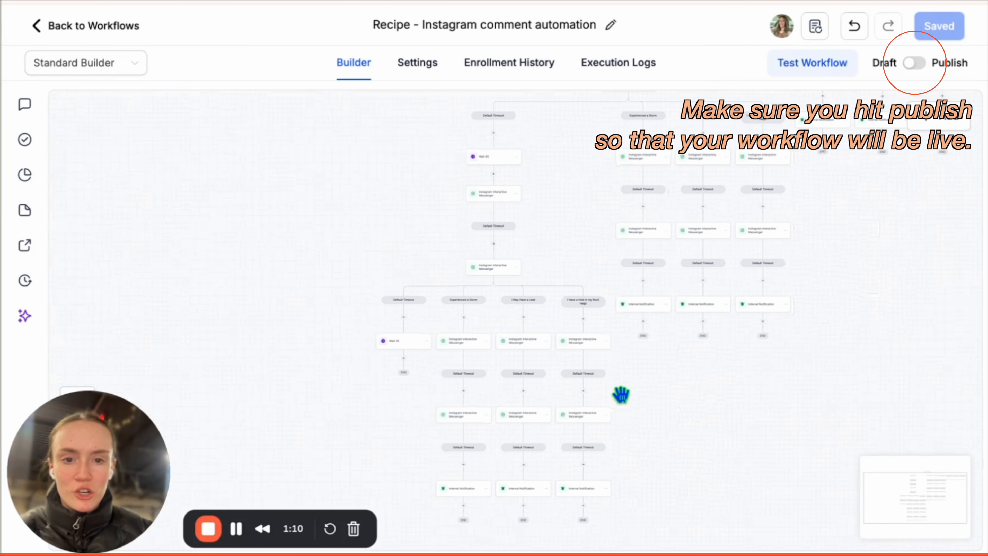
scroll(621, 395, "right", 1)
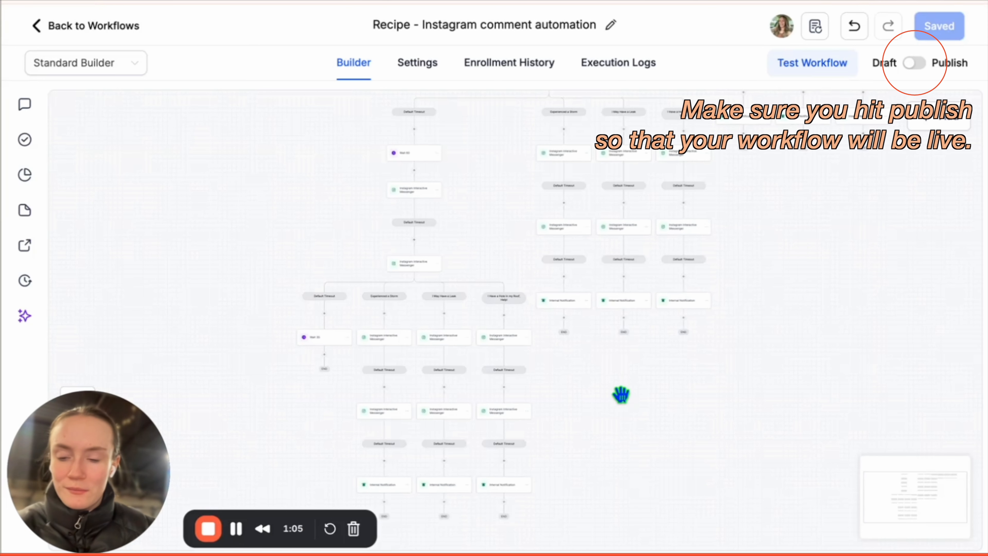
scroll(621, 394, "down", 5)
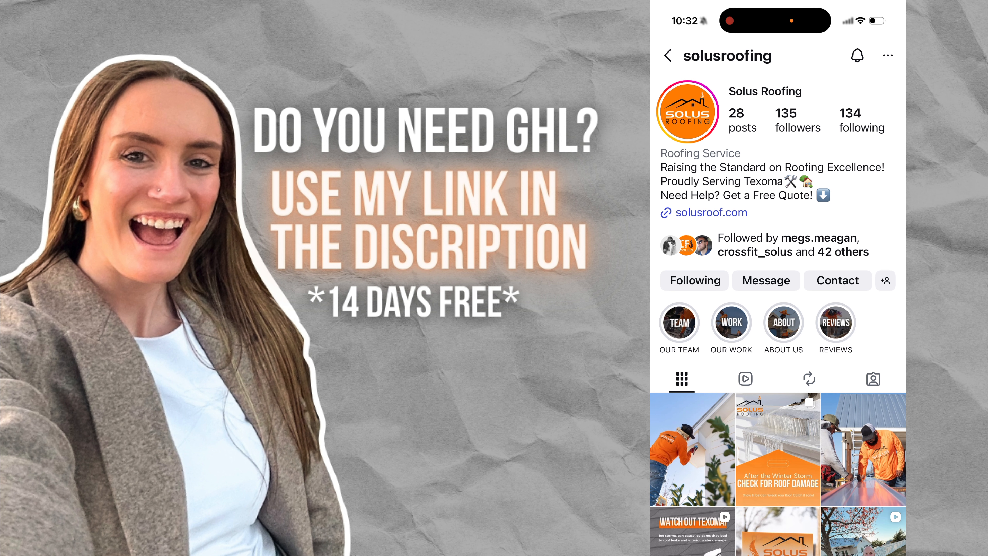